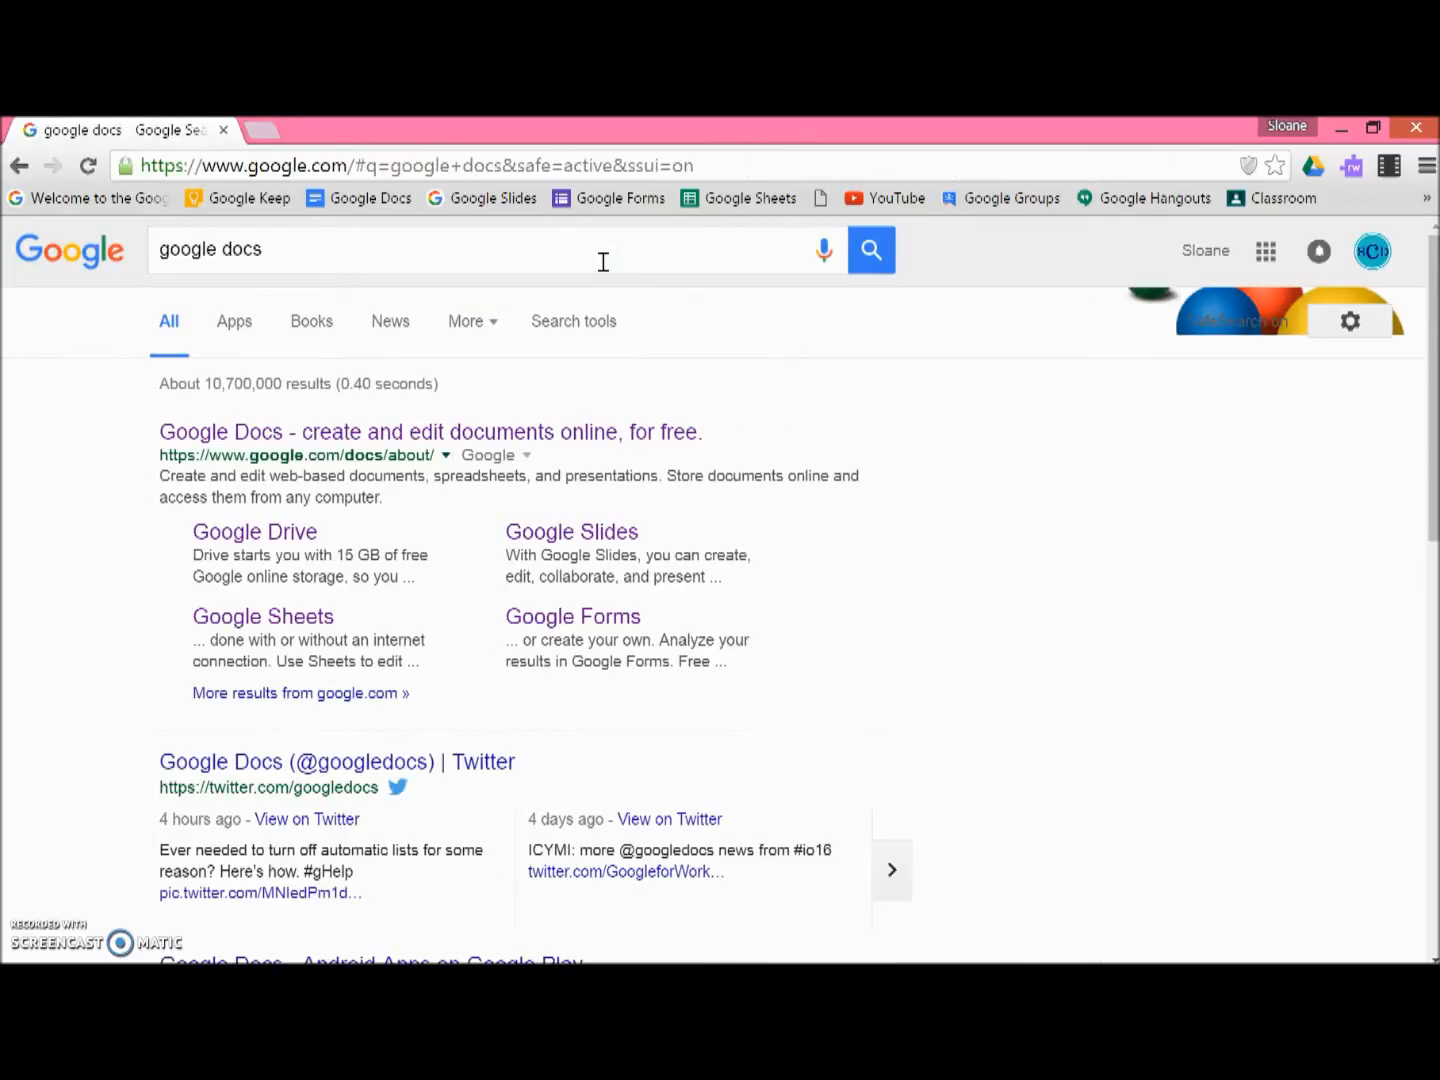
# Step: Open Google Docs from the search results and start a new blank document
pyautogui.click(370, 431)
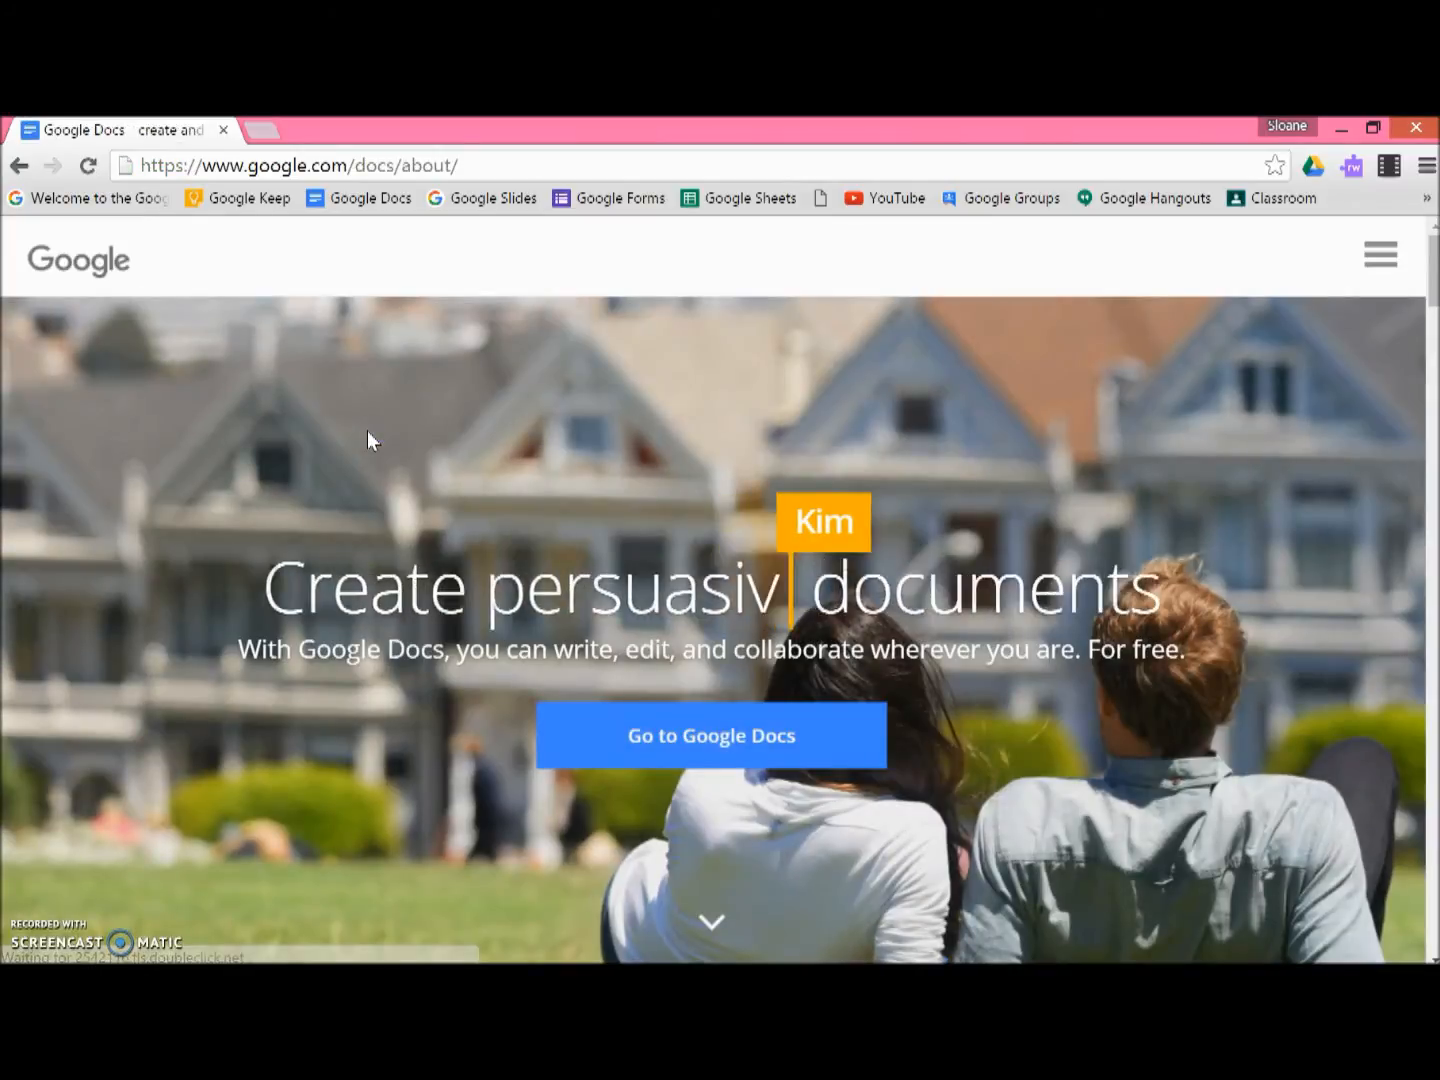
pyautogui.click(759, 766)
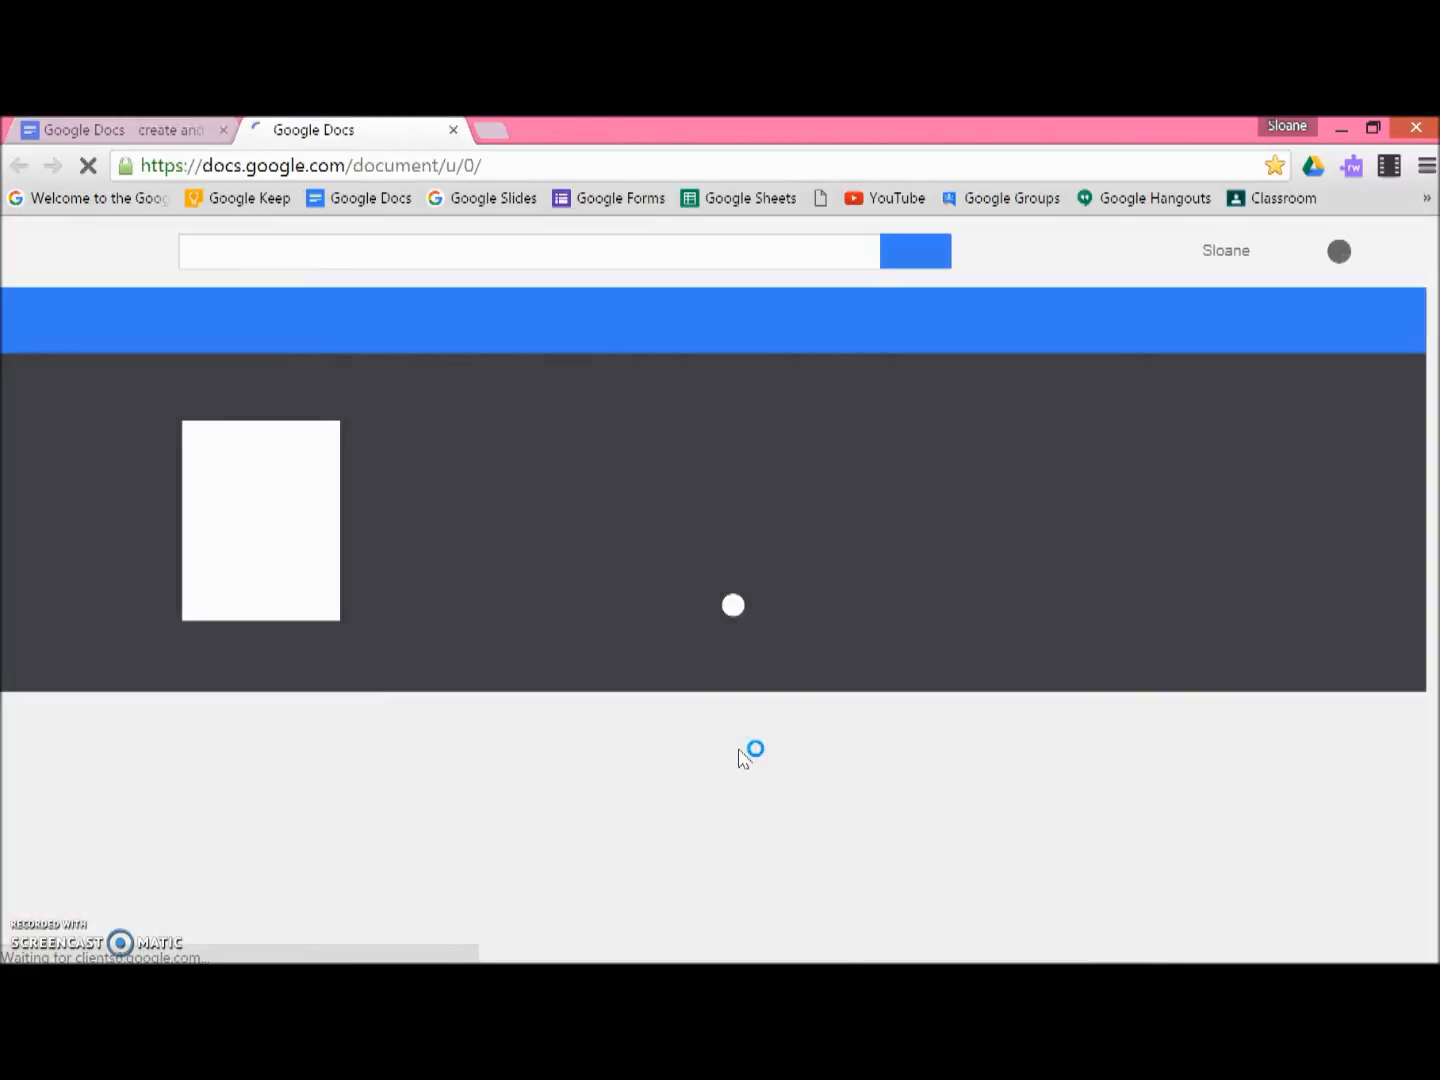
pyautogui.click(257, 536)
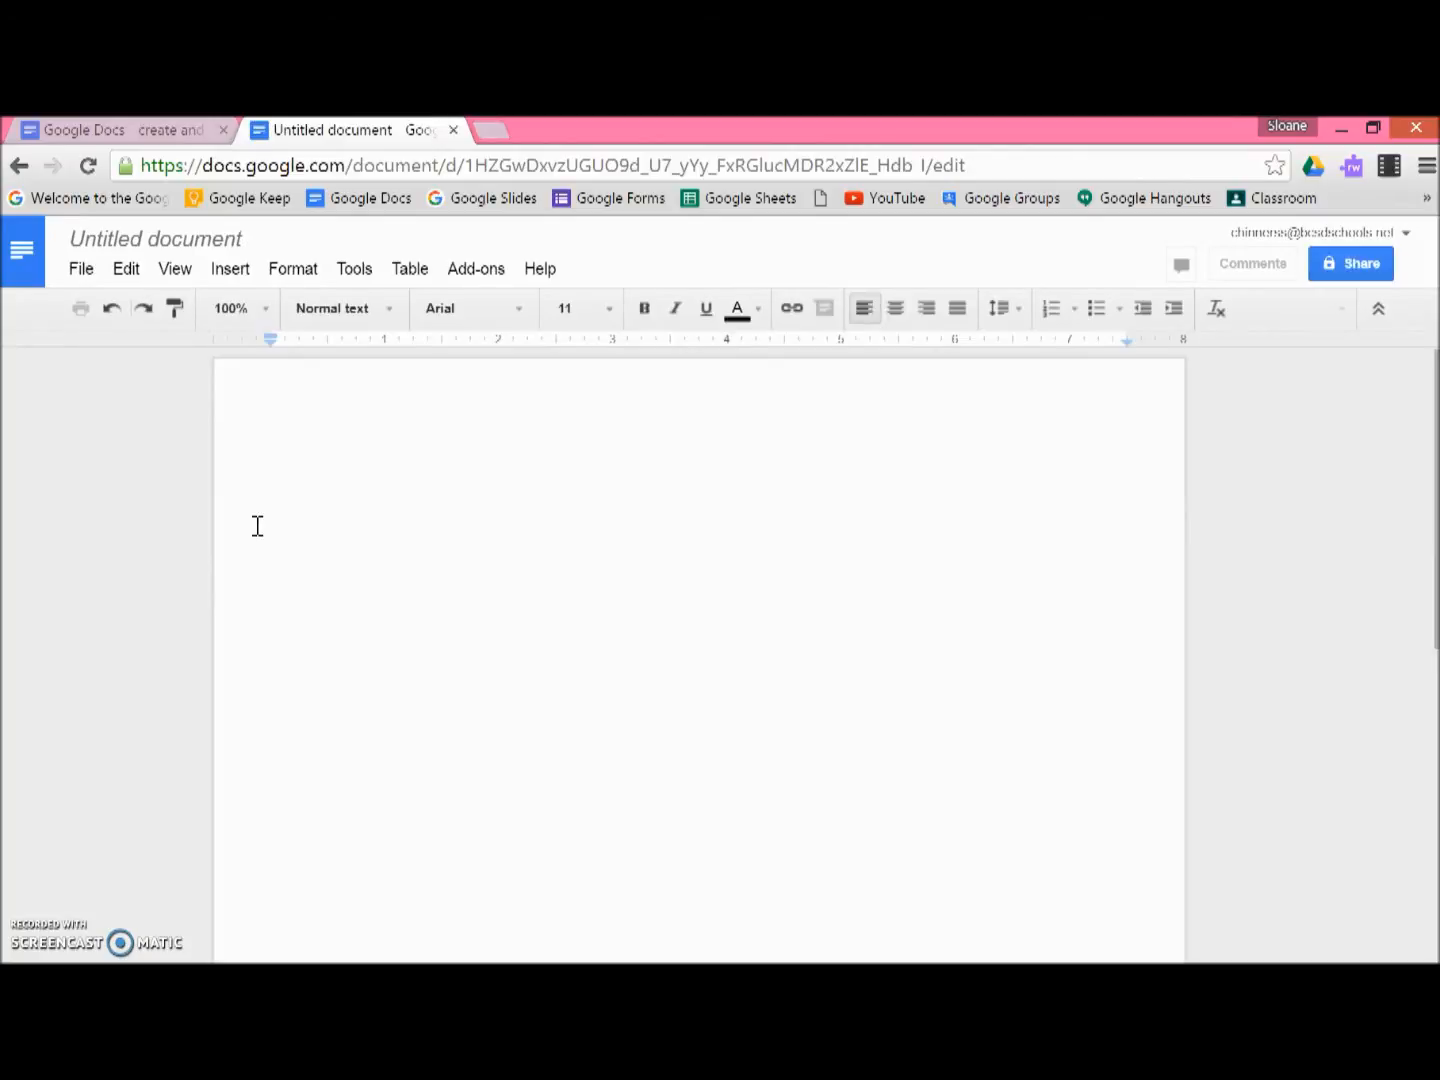
# Step: Rename the untitled document as Sample 1
pyautogui.click(82, 239)
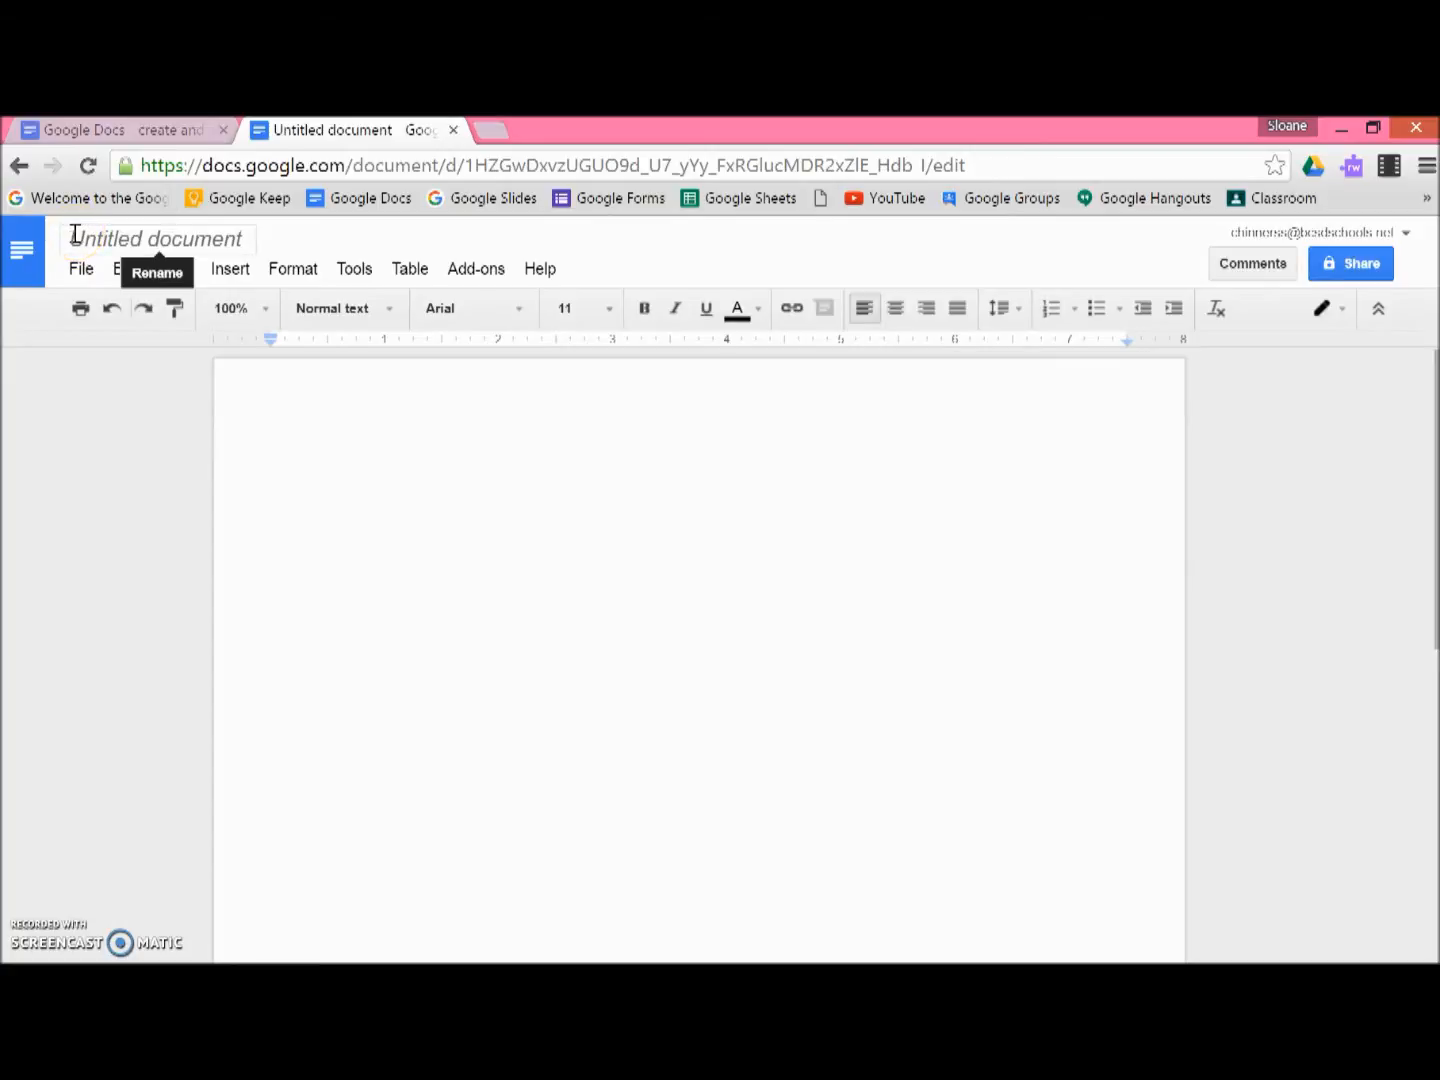
pyautogui.click(73, 238)
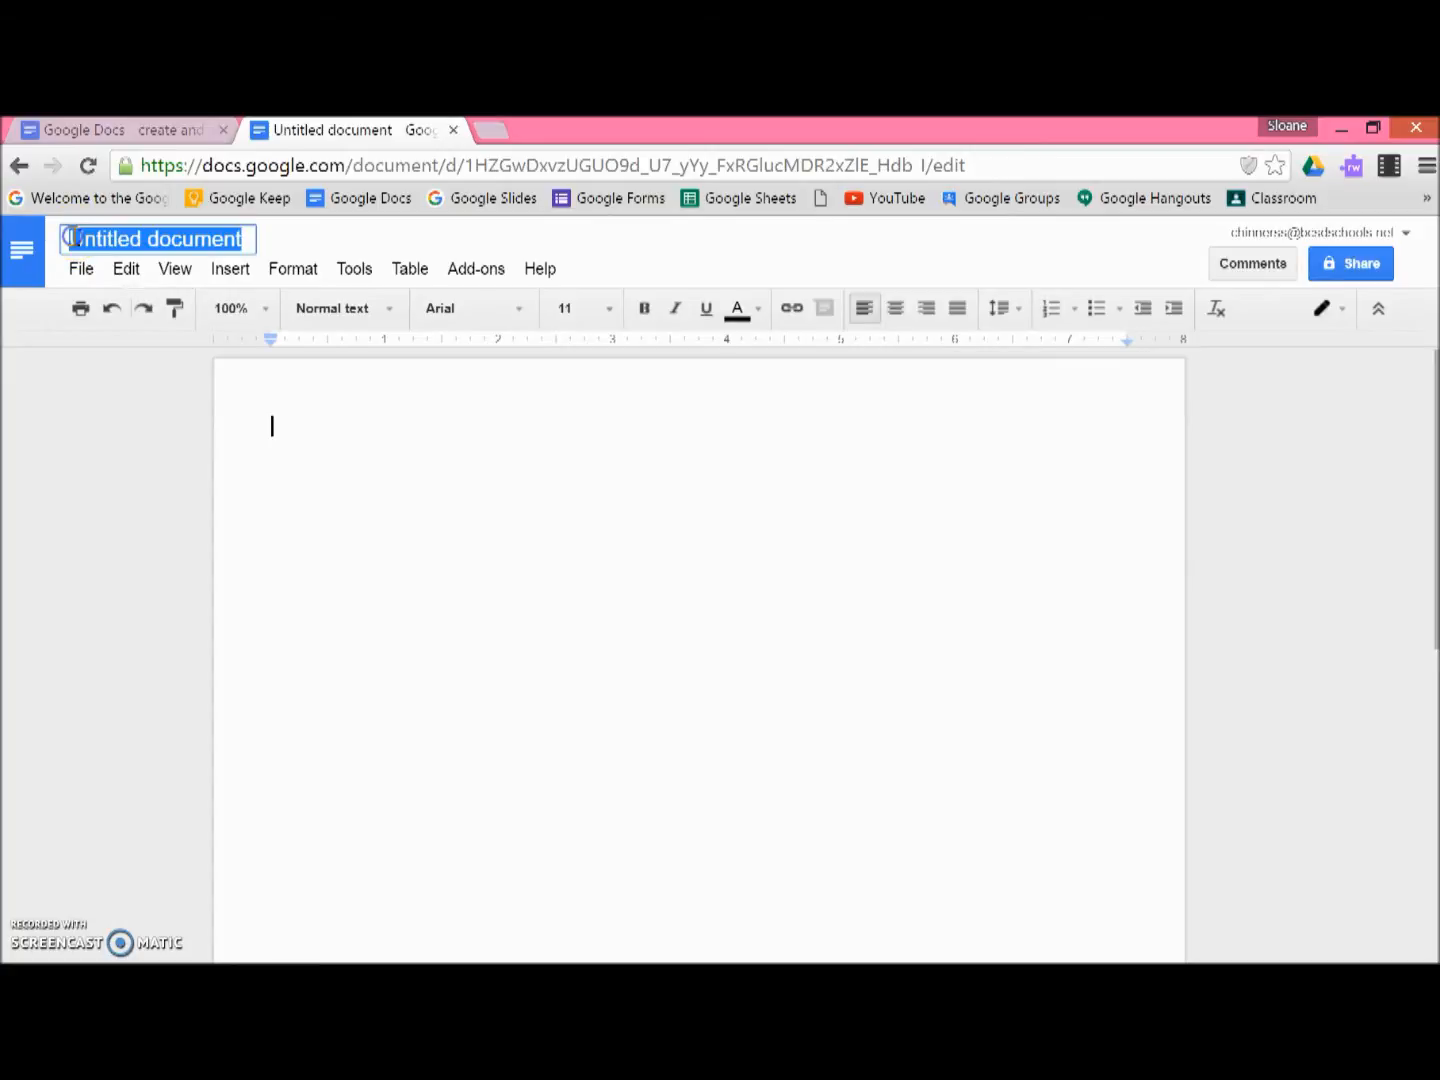
pyautogui.write('Sample 1')
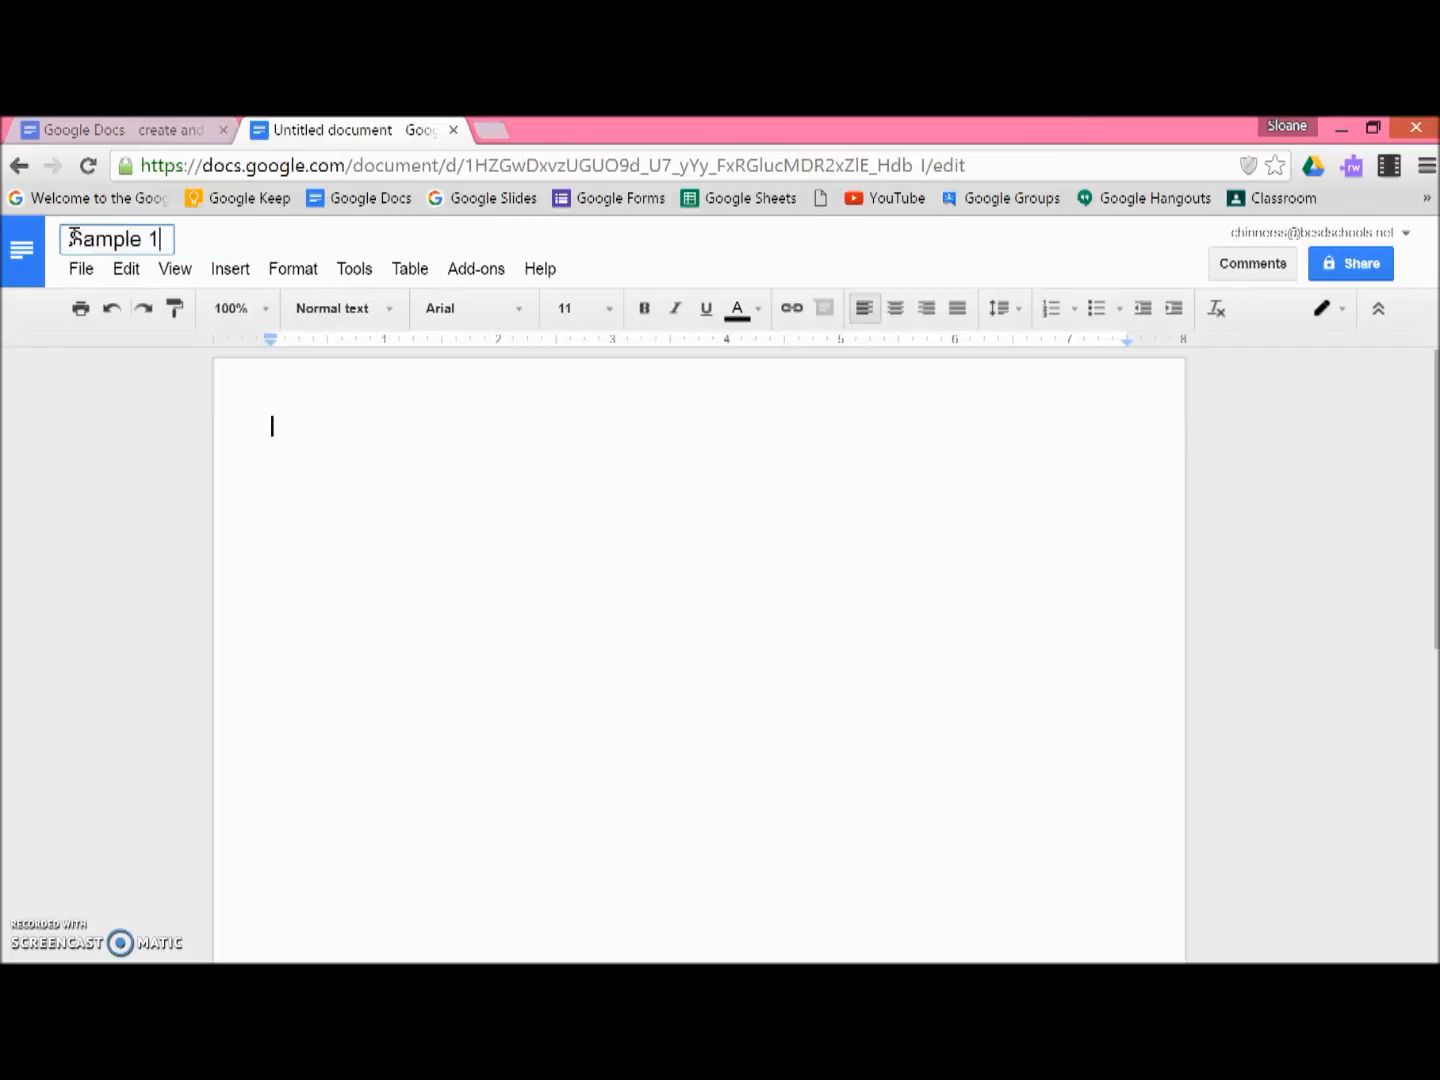
pyautogui.click(337, 473)
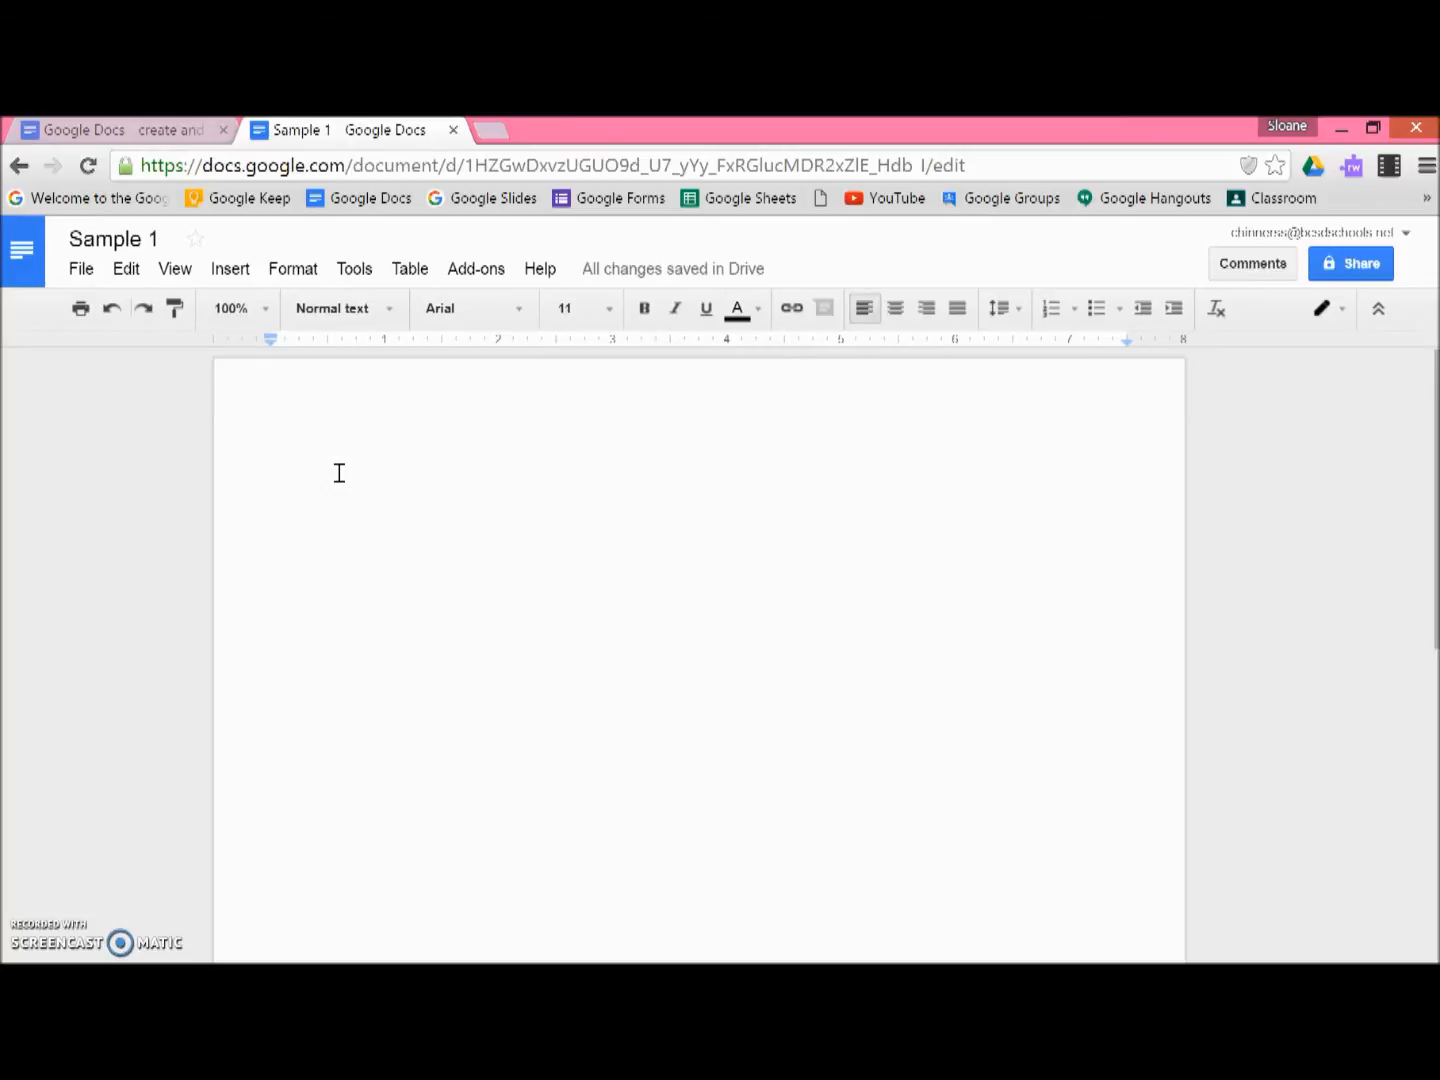
# Step: Type "Each time" at the start of the document and glance through the font list
pyautogui.write('Each time')
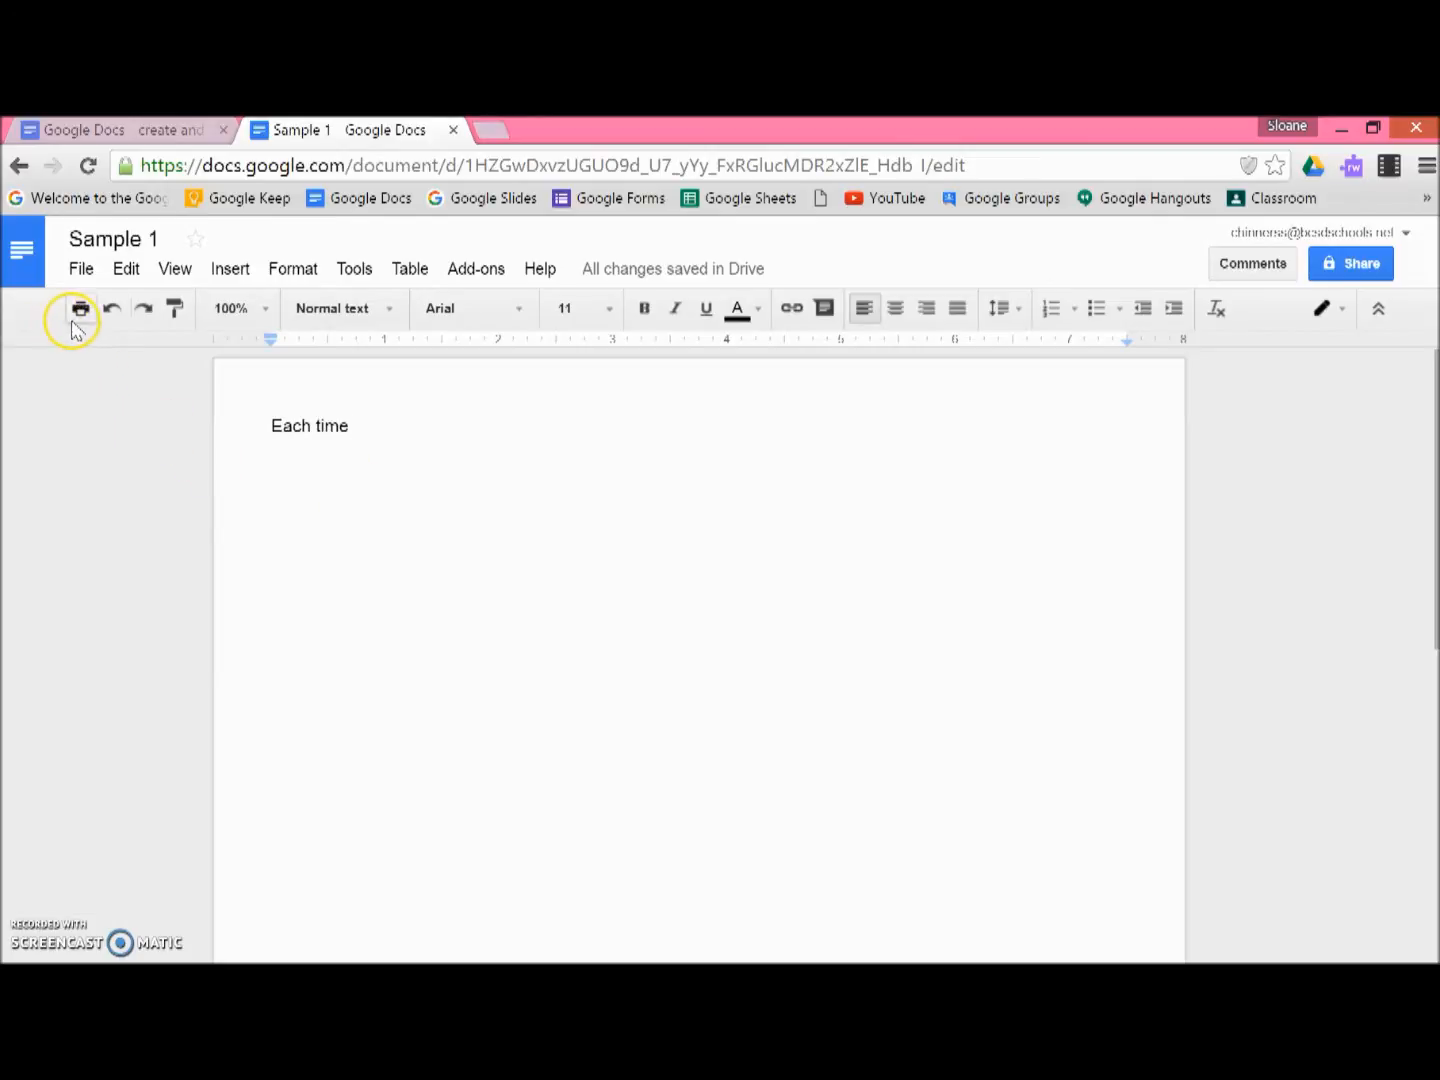
pyautogui.click(446, 309)
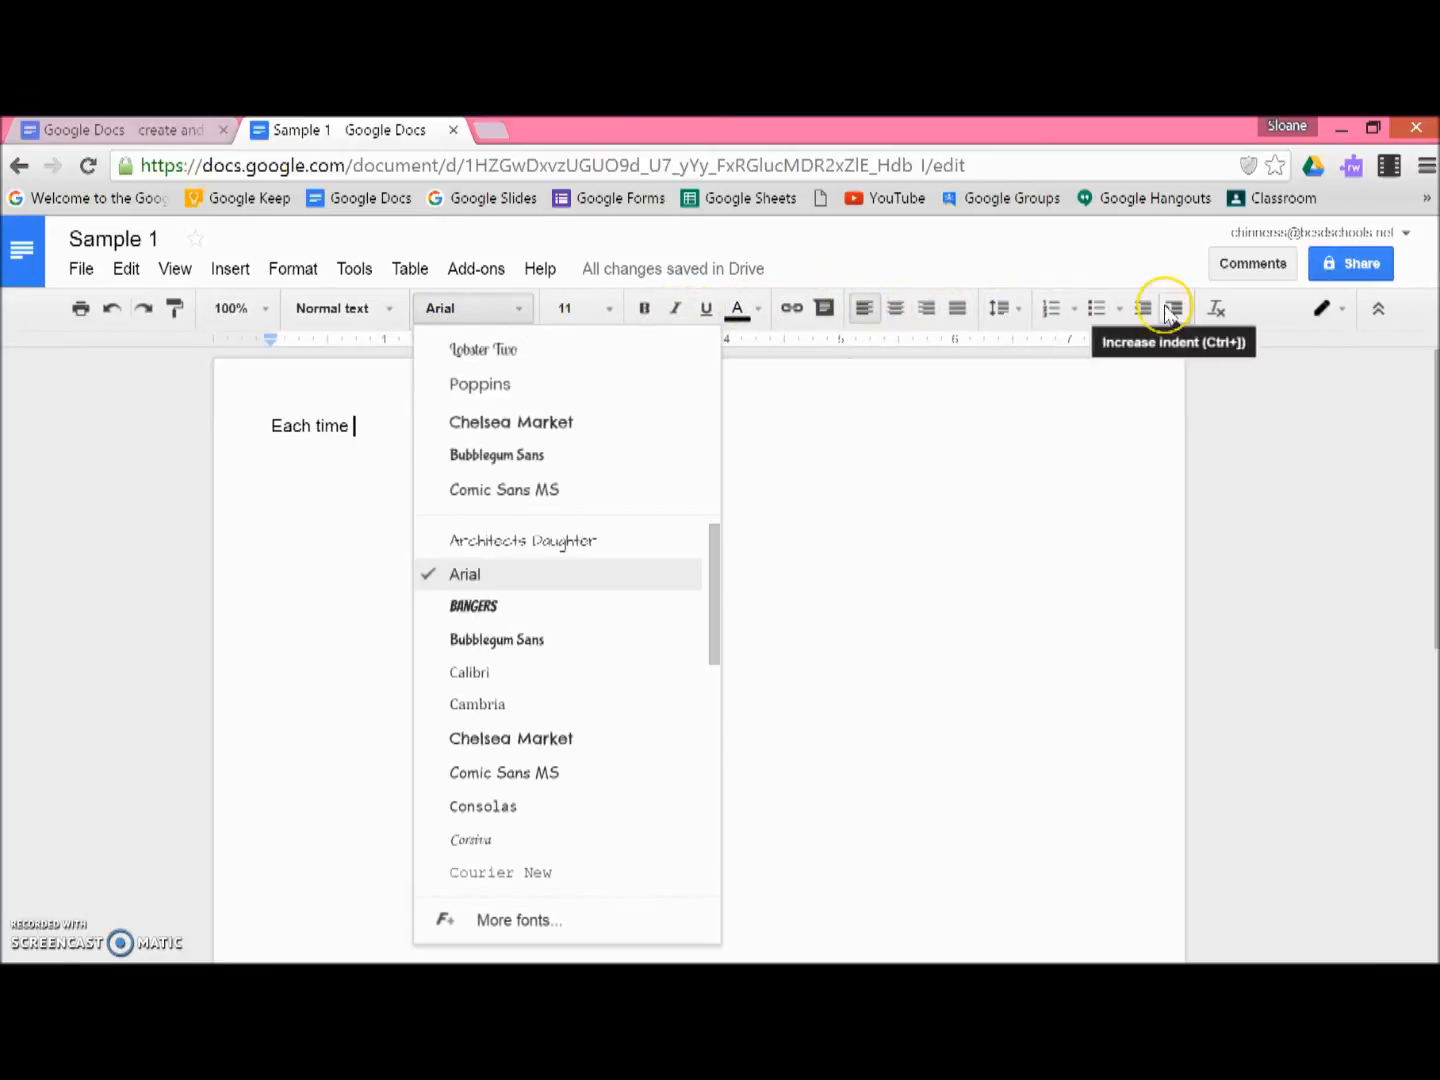
pyautogui.click(1100, 422)
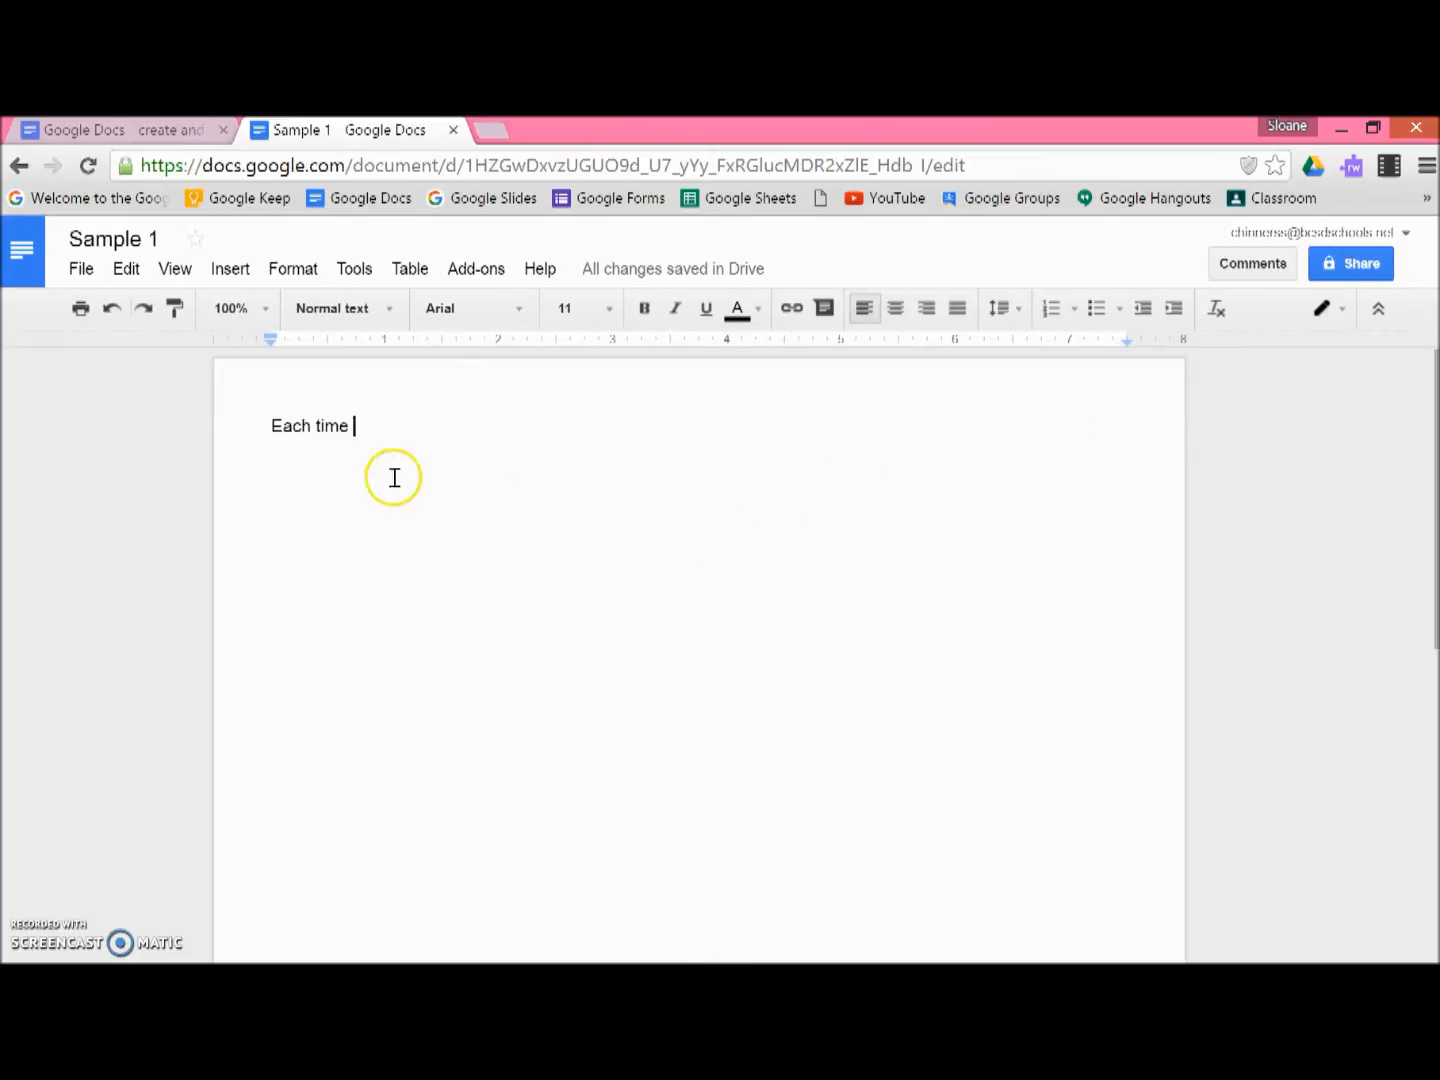
# Step: Change the page orientation to Landscape in Page setup
pyautogui.click(81, 268)
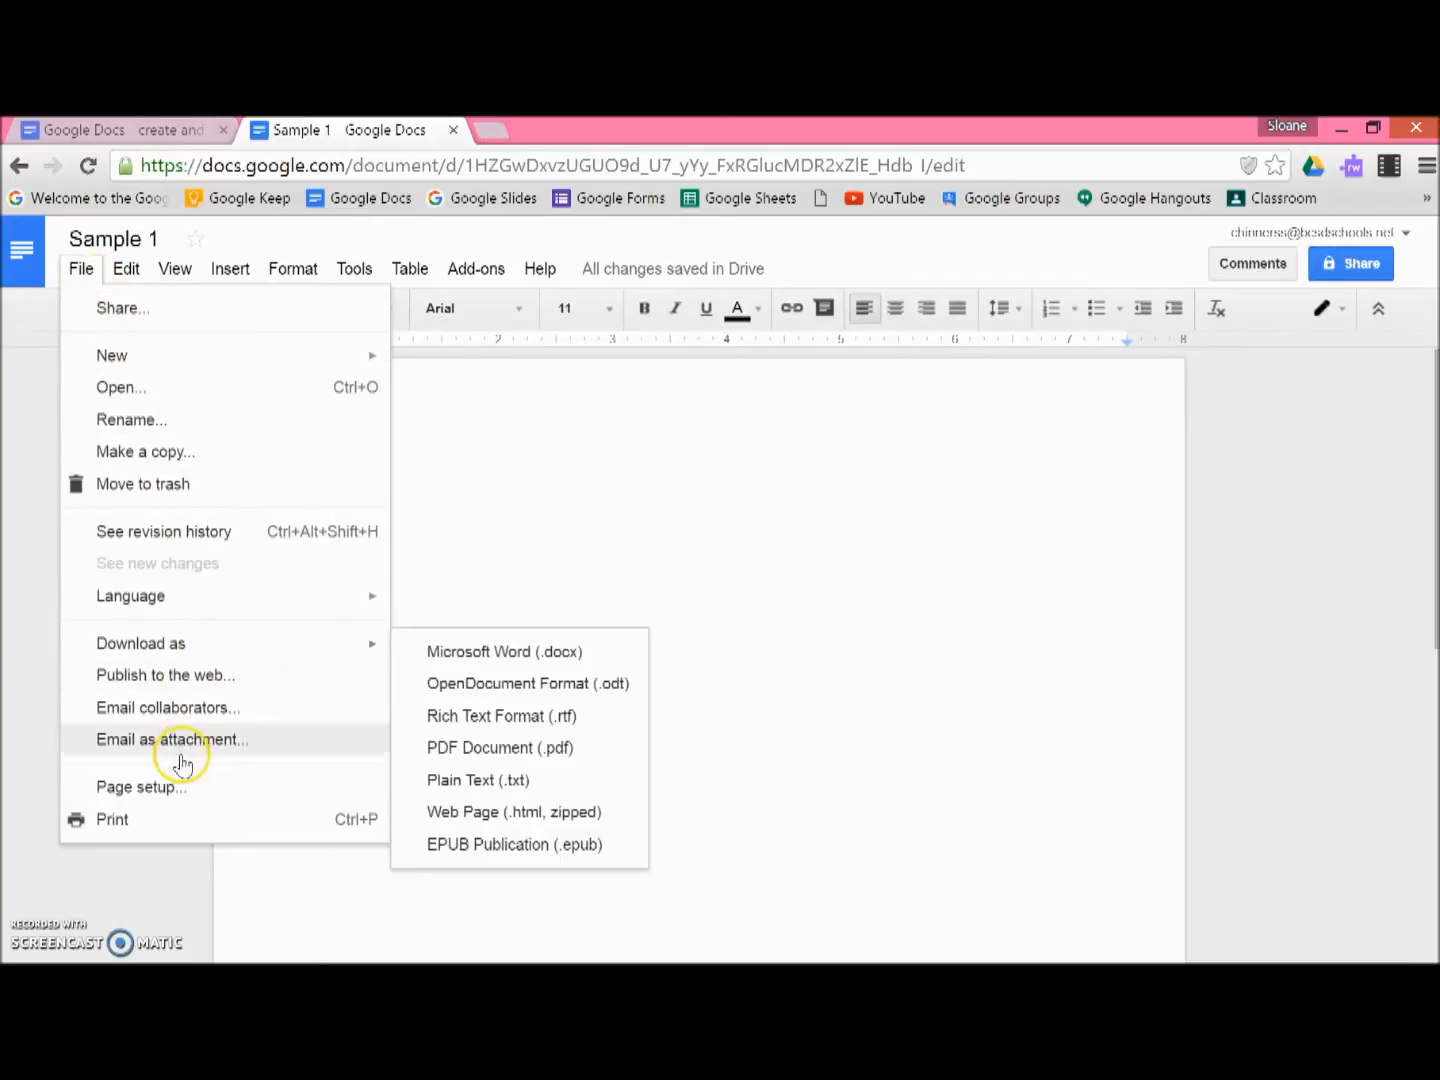
pyautogui.click(182, 787)
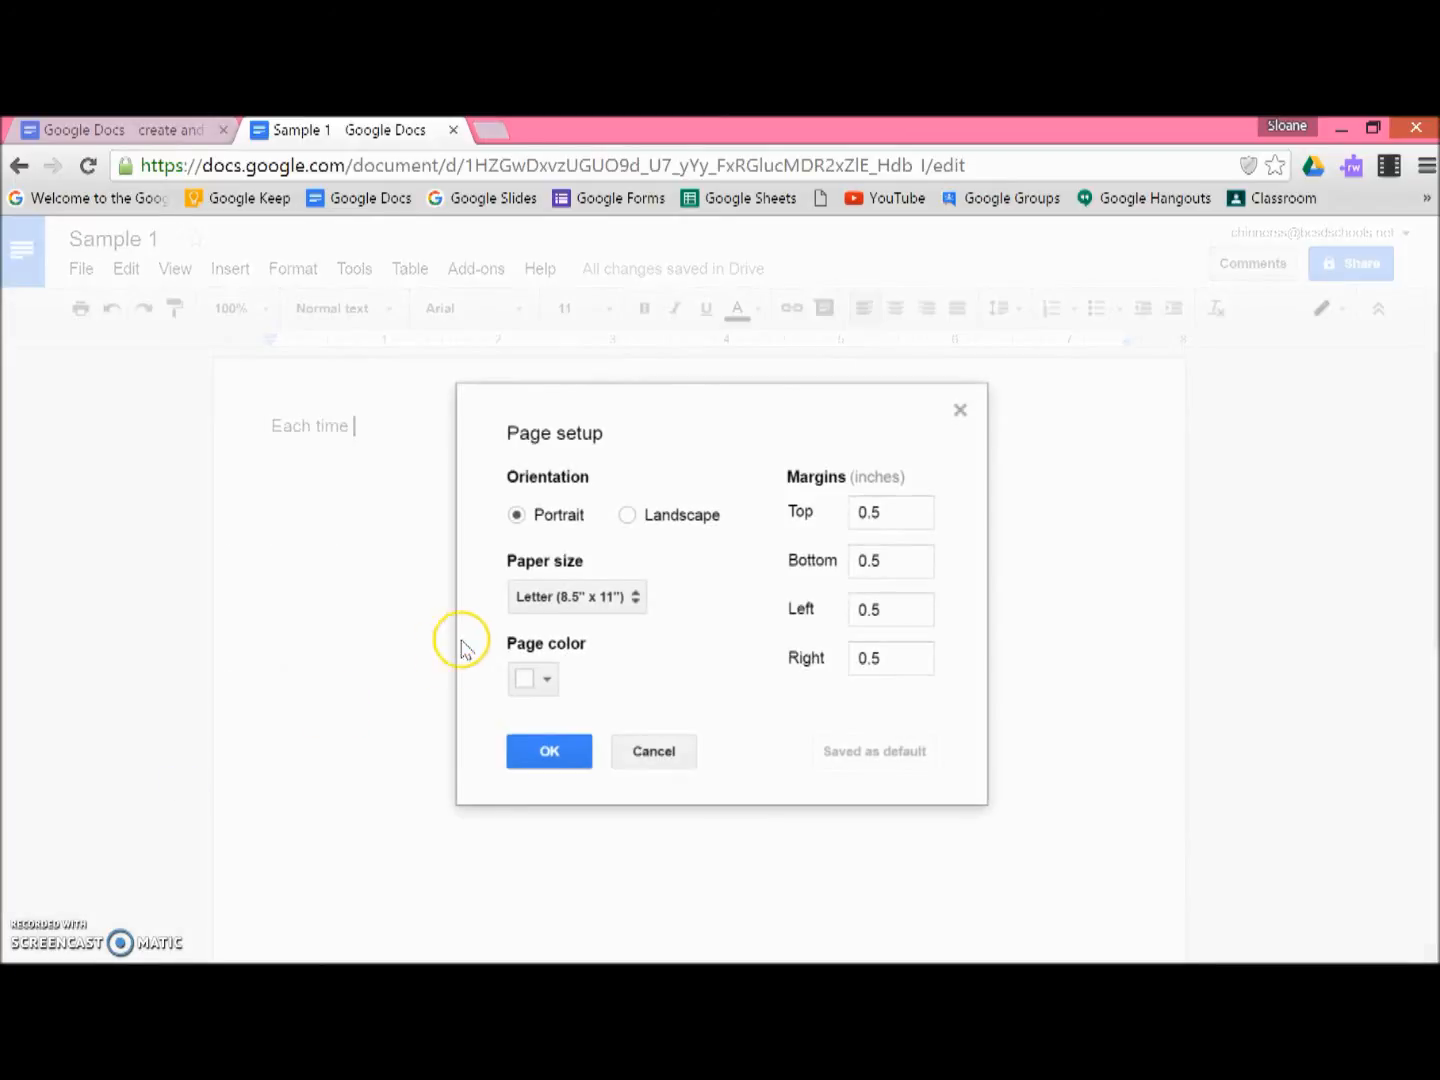
pyautogui.click(630, 517)
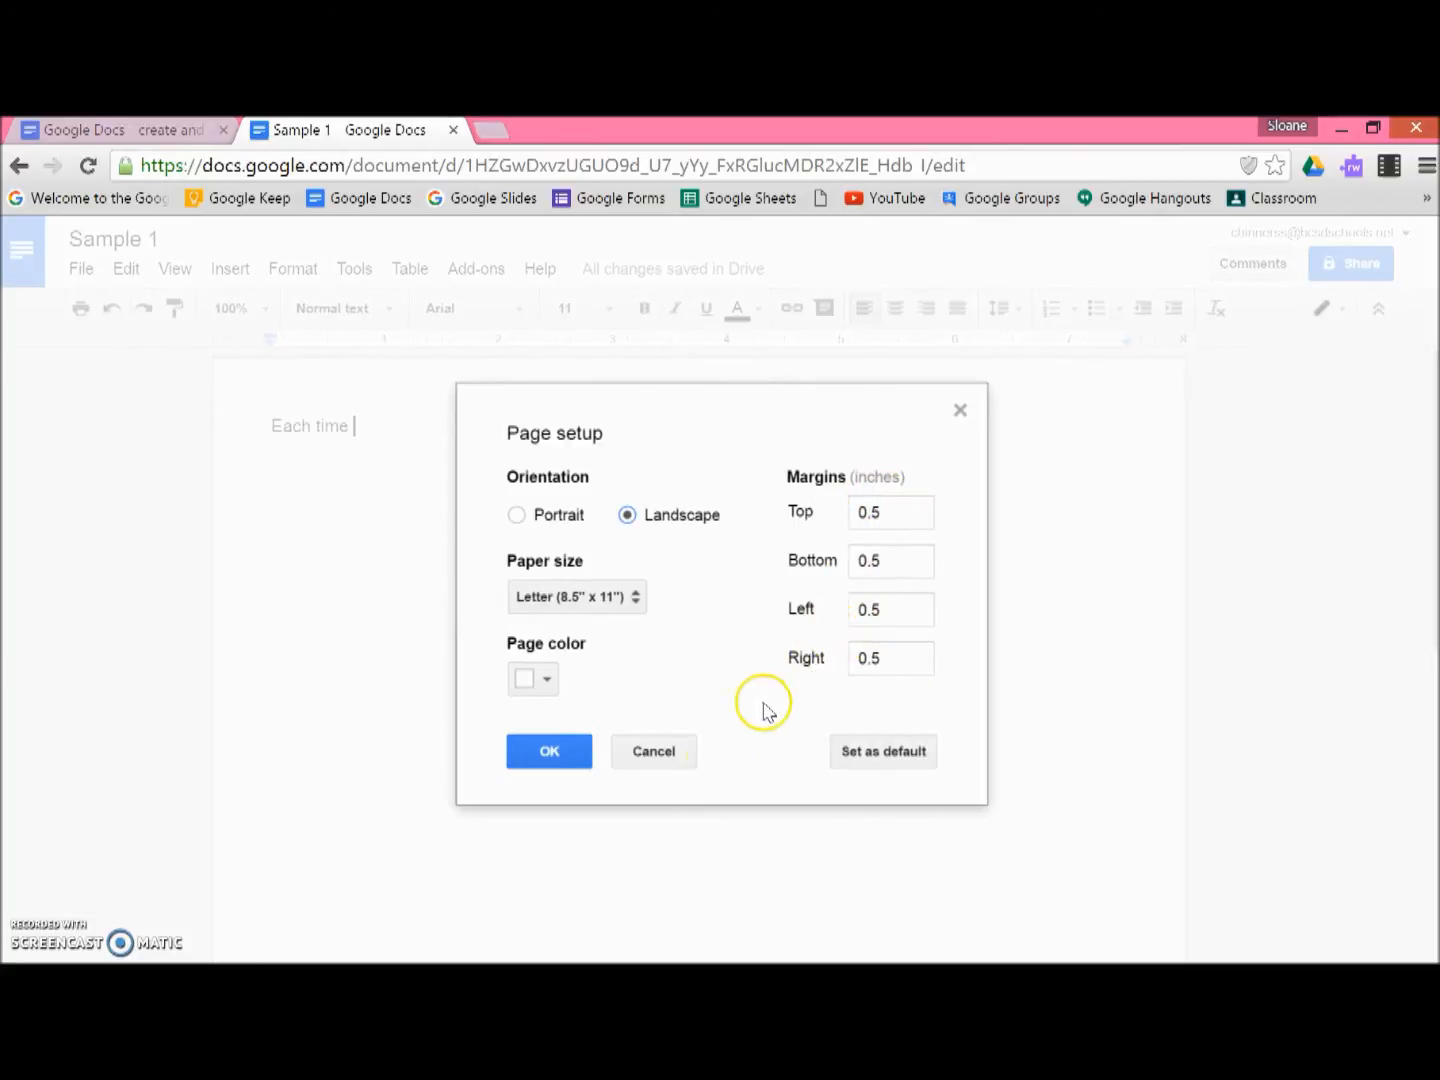
pyautogui.click(524, 750)
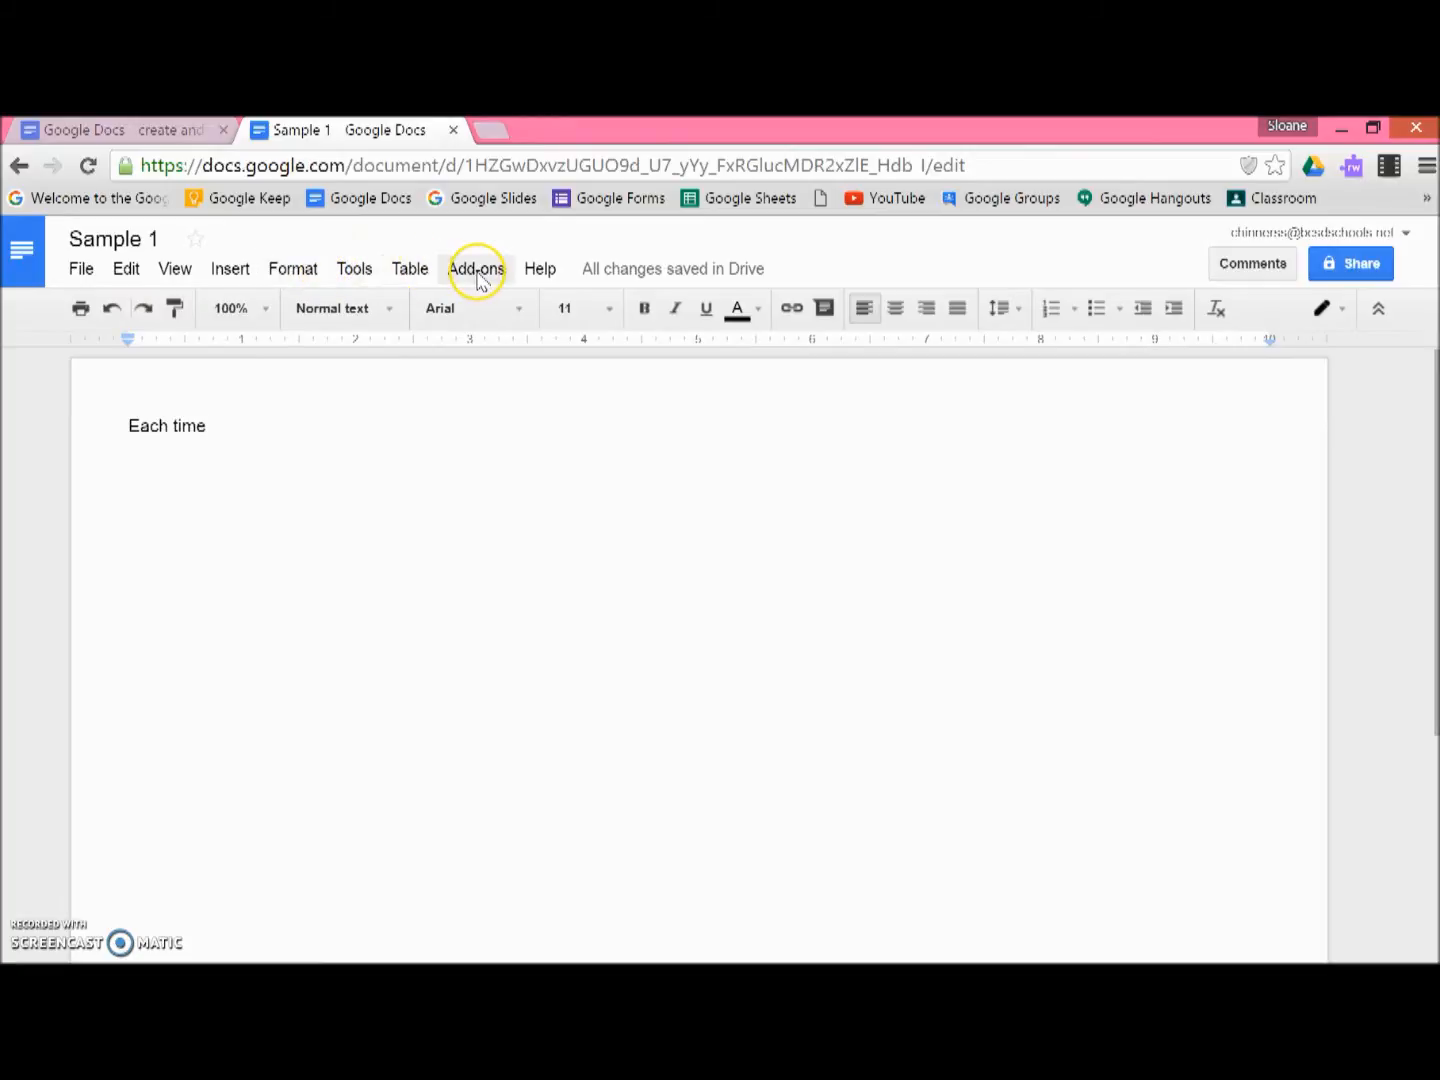
# Step: Browse the View, Insert, Format, Tools, Table and Add-ons menus
pyautogui.click(124, 272)
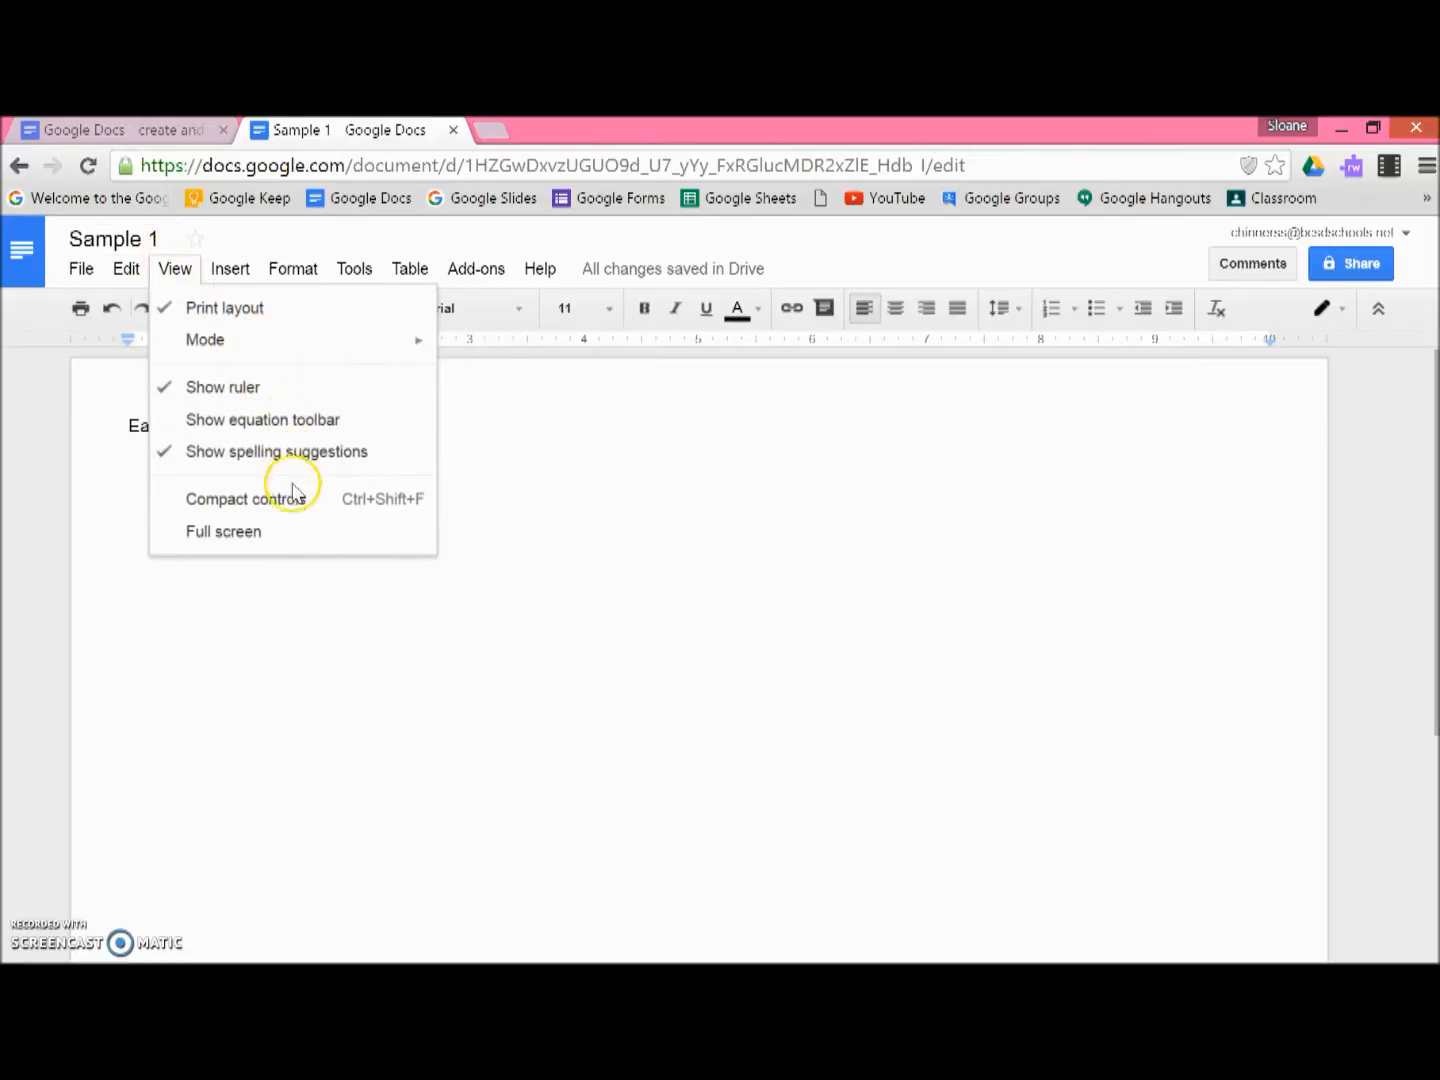
pyautogui.moveTo(241, 277)
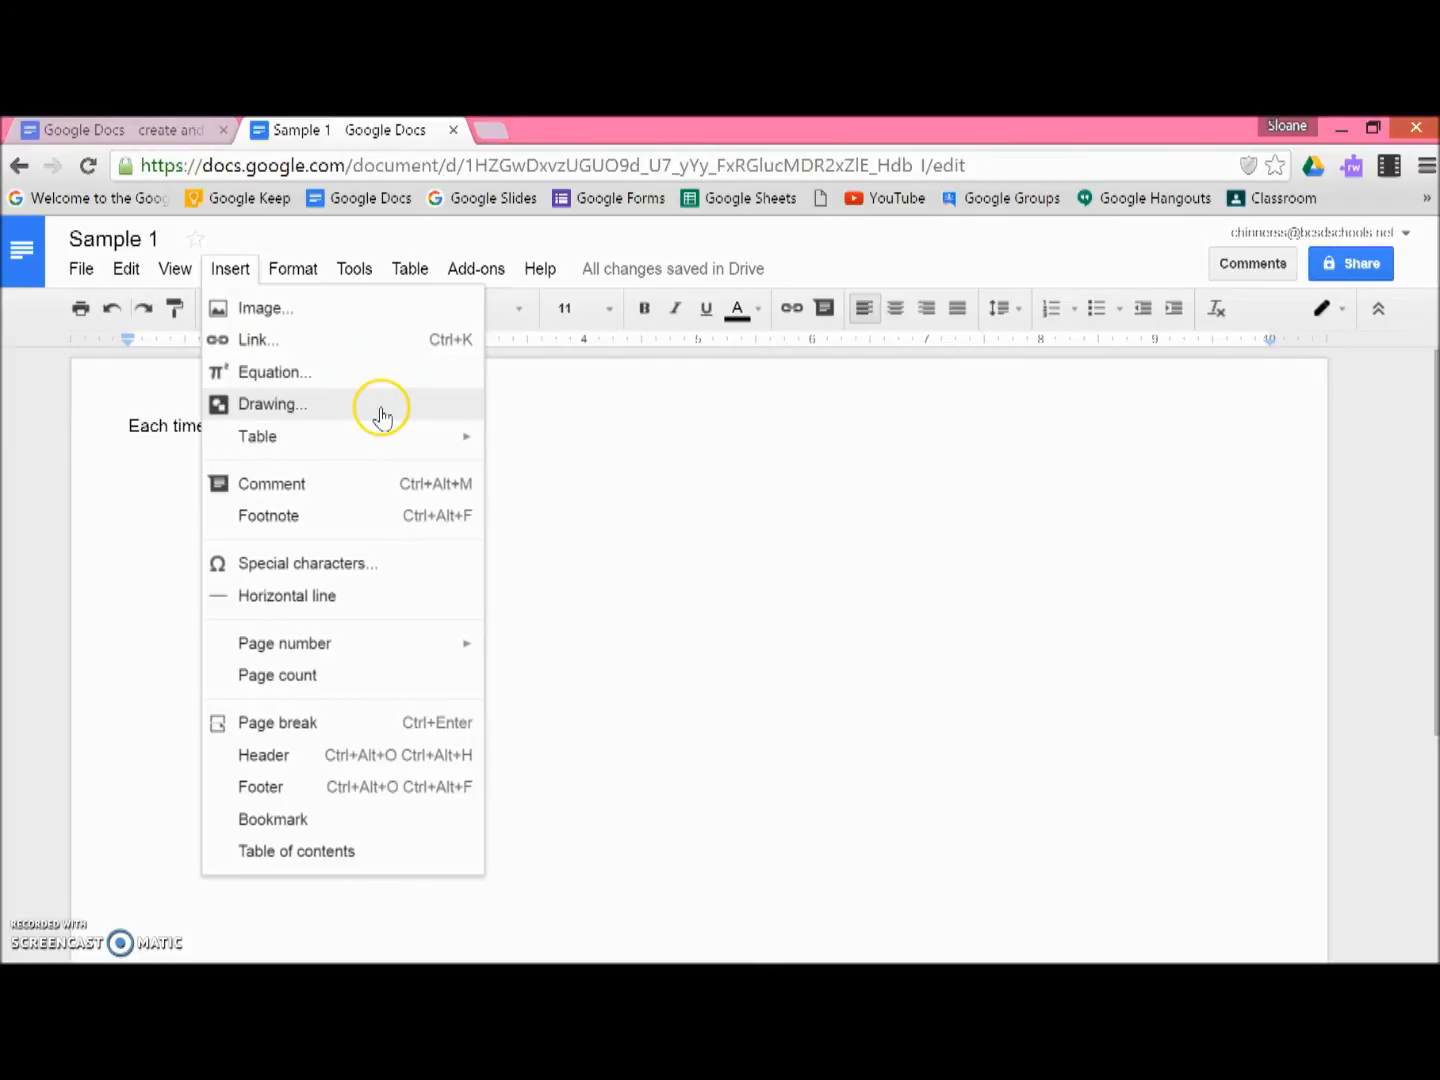
pyautogui.moveTo(389, 441)
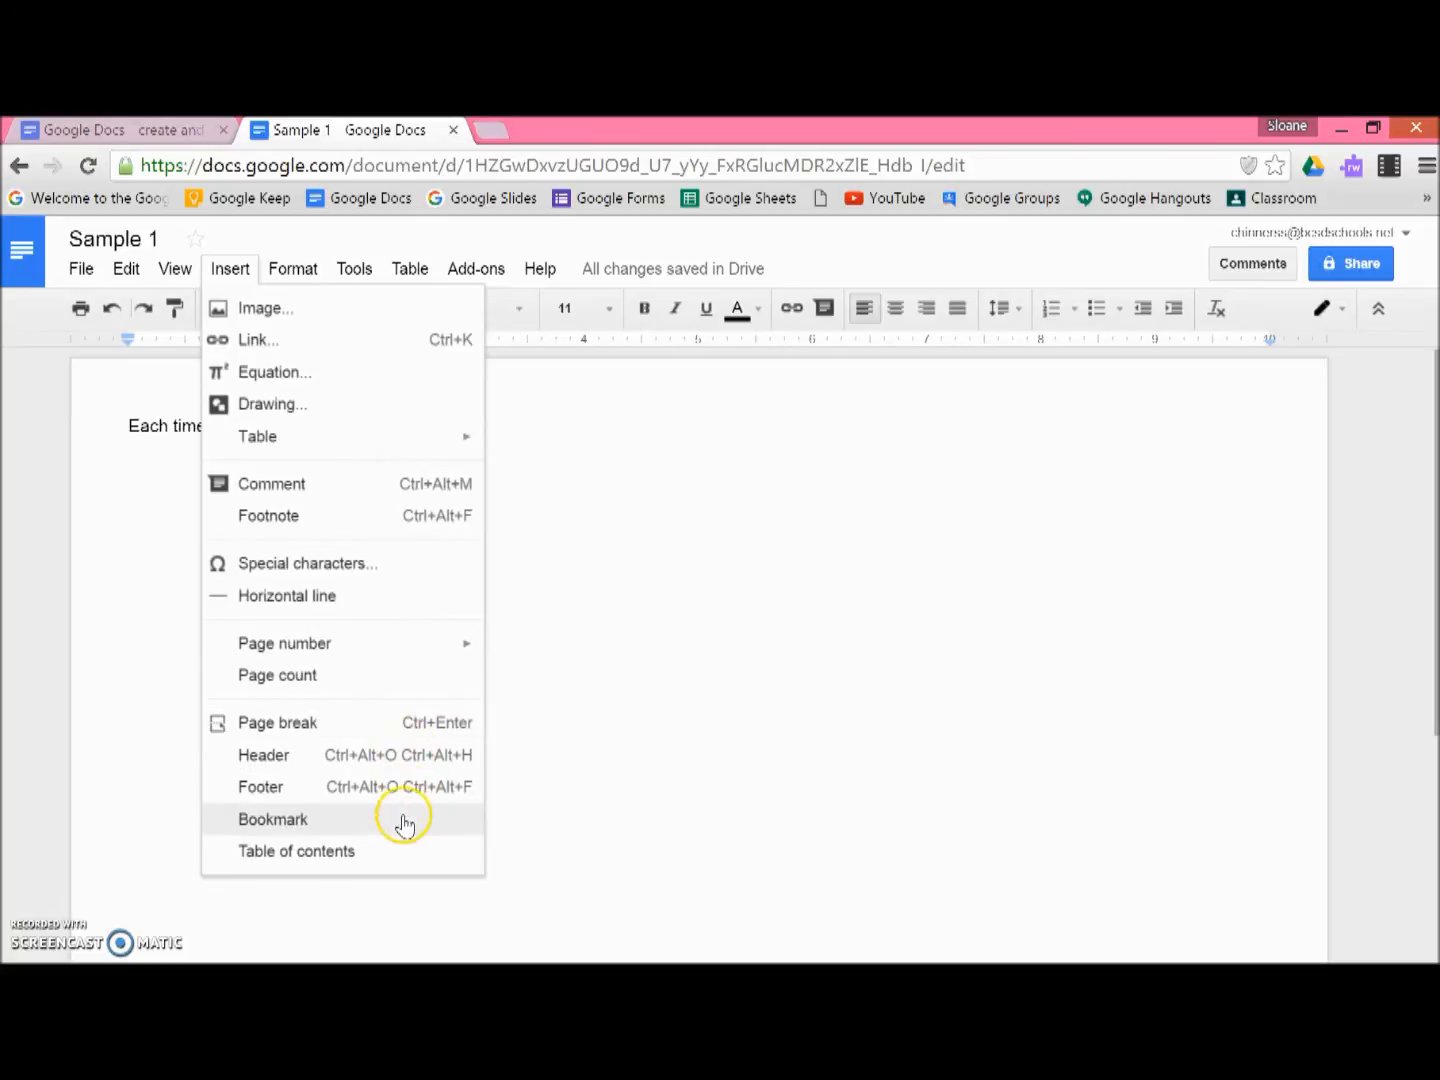
pyautogui.moveTo(298, 270)
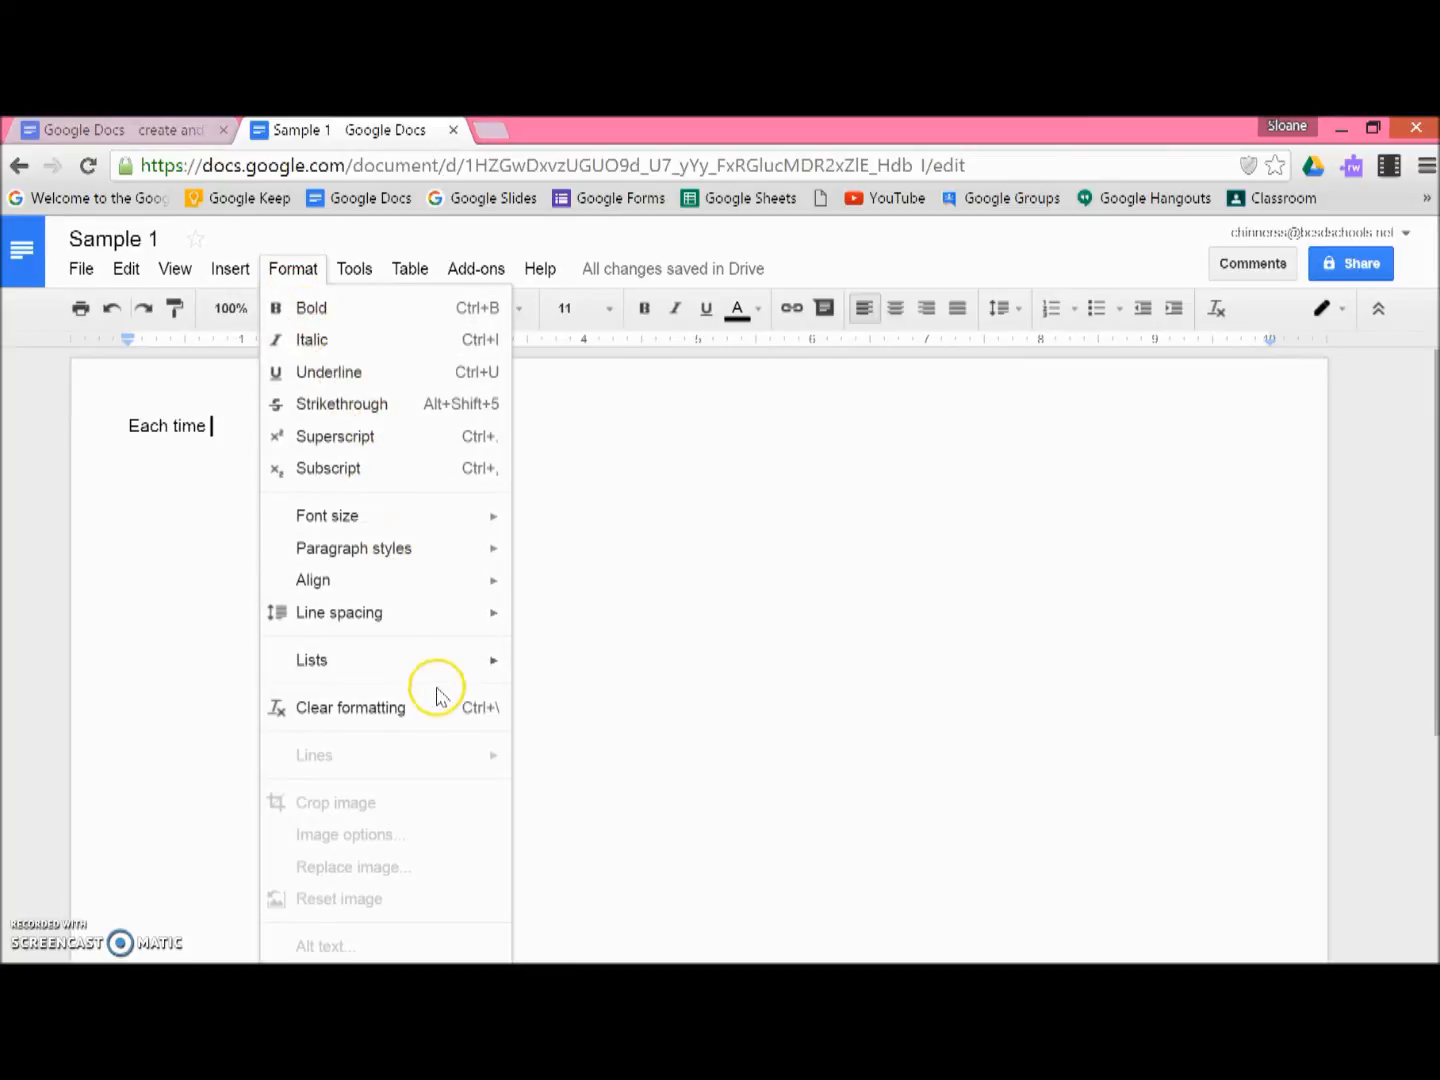
pyautogui.moveTo(357, 270)
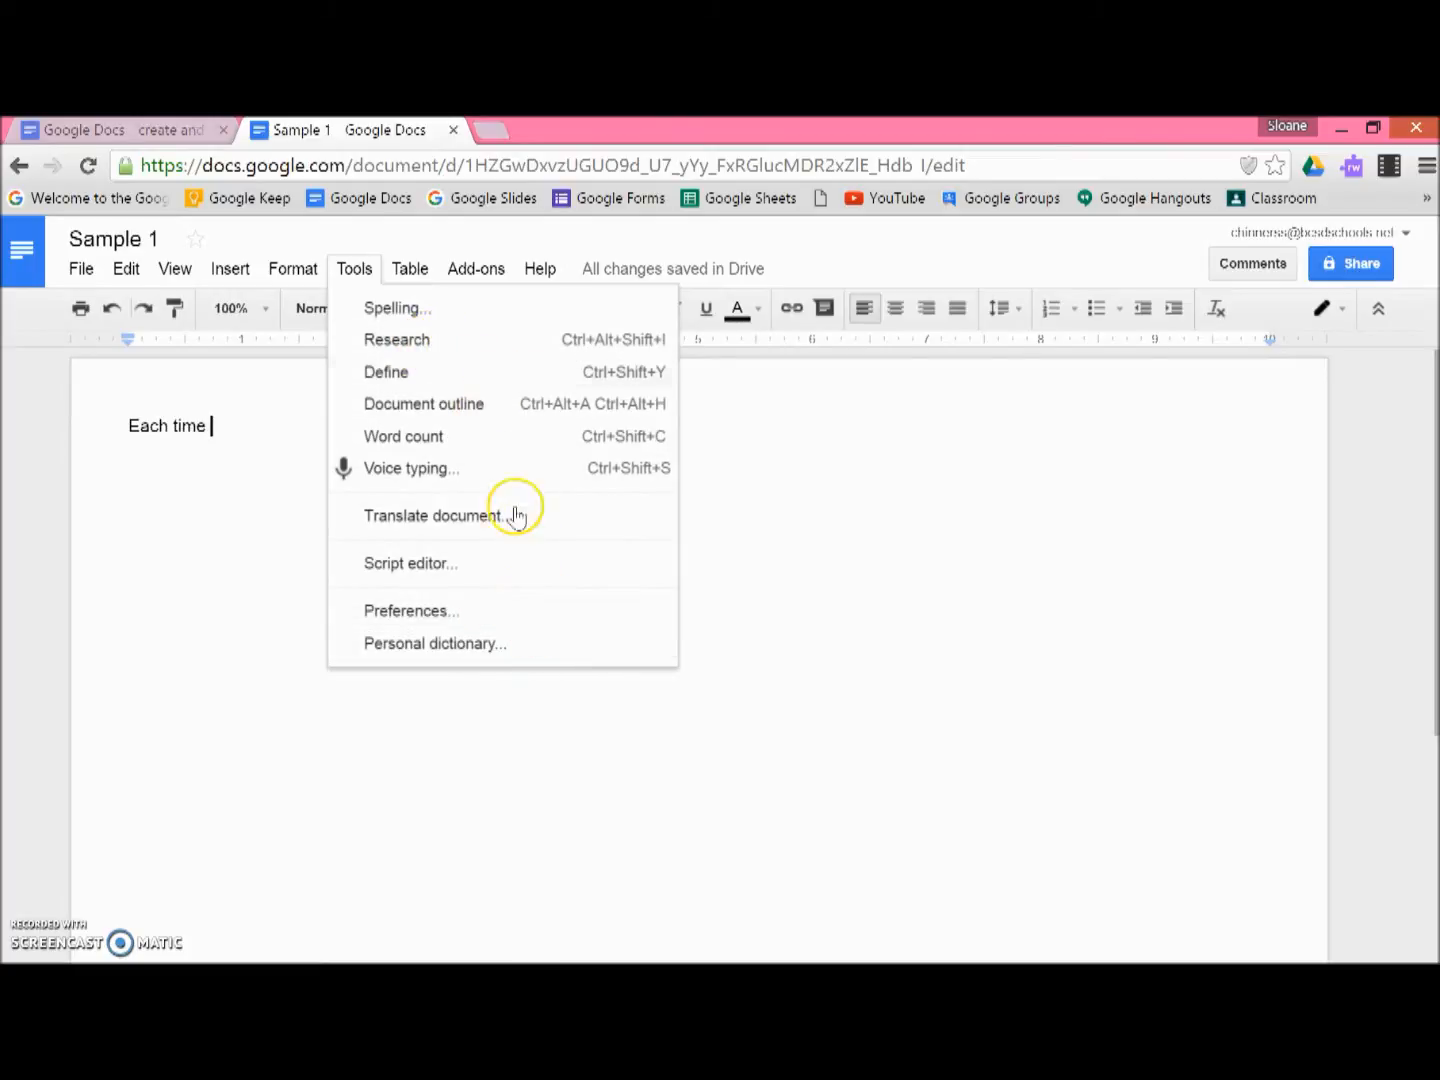
pyautogui.moveTo(409, 262)
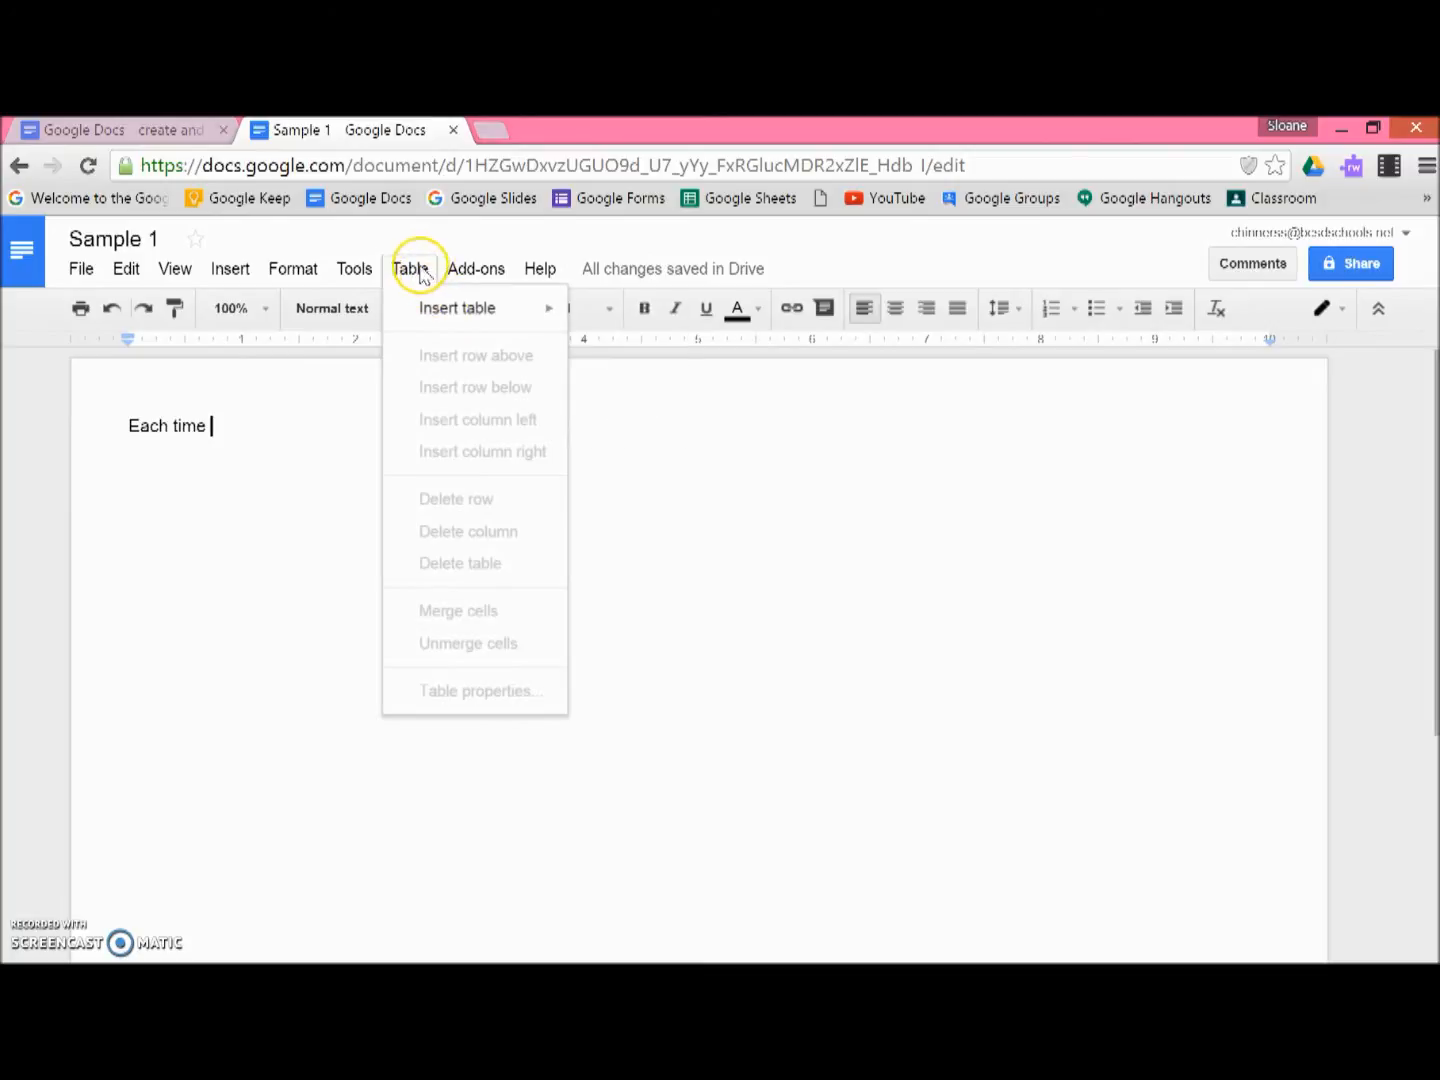
pyautogui.moveTo(477, 272)
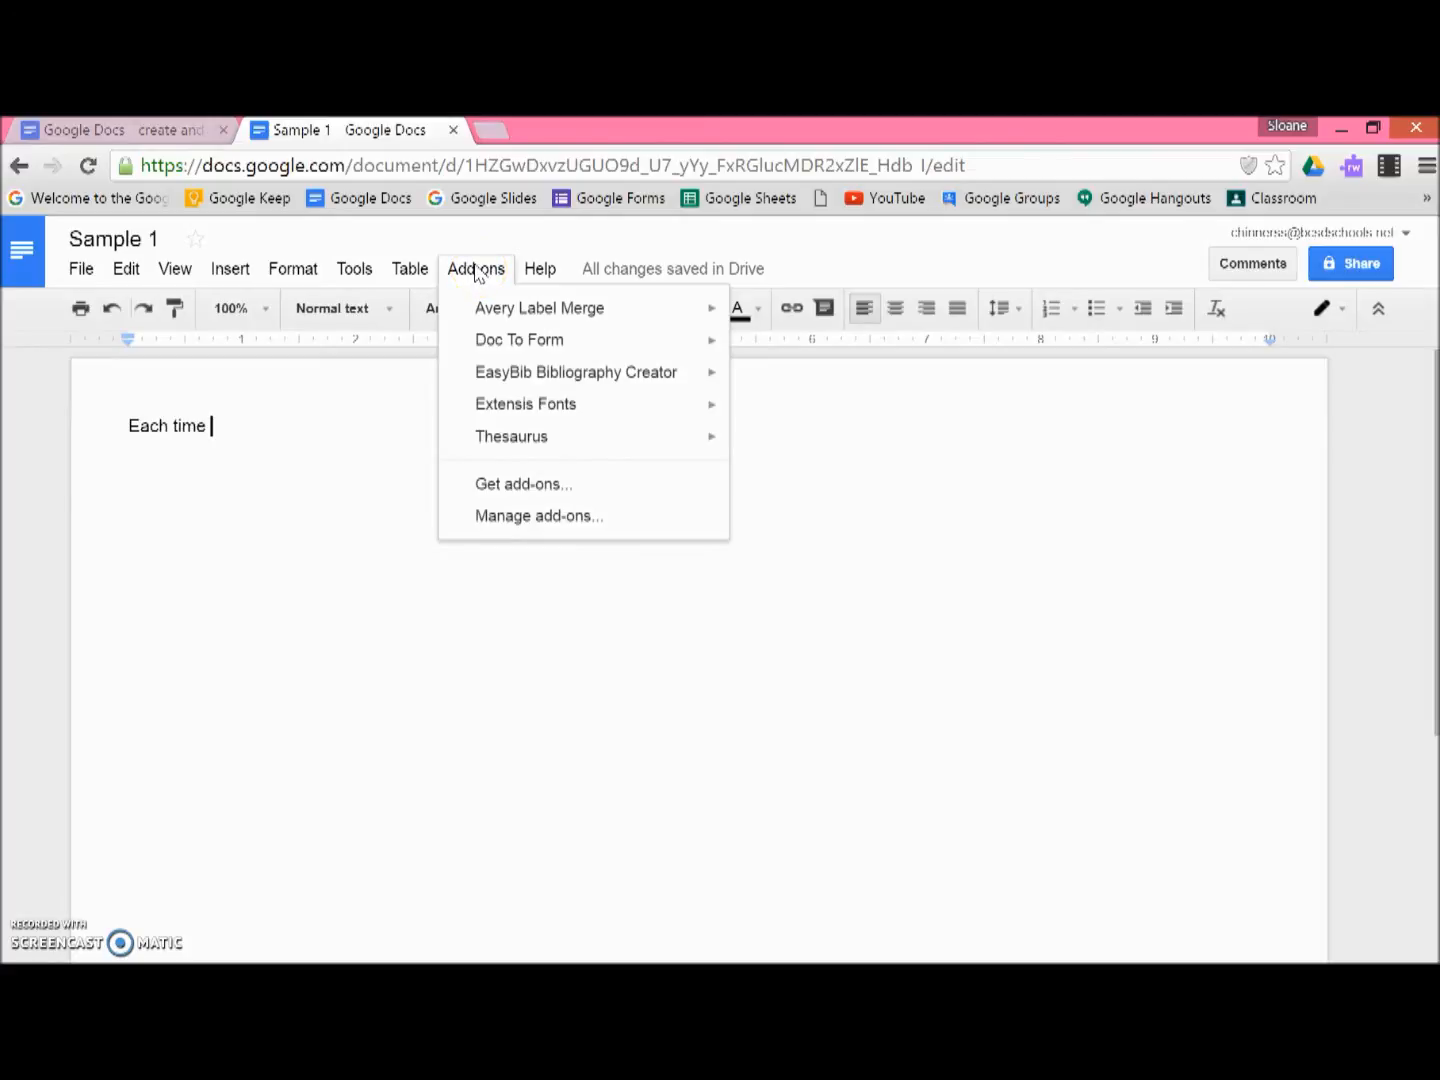
pyautogui.click(317, 491)
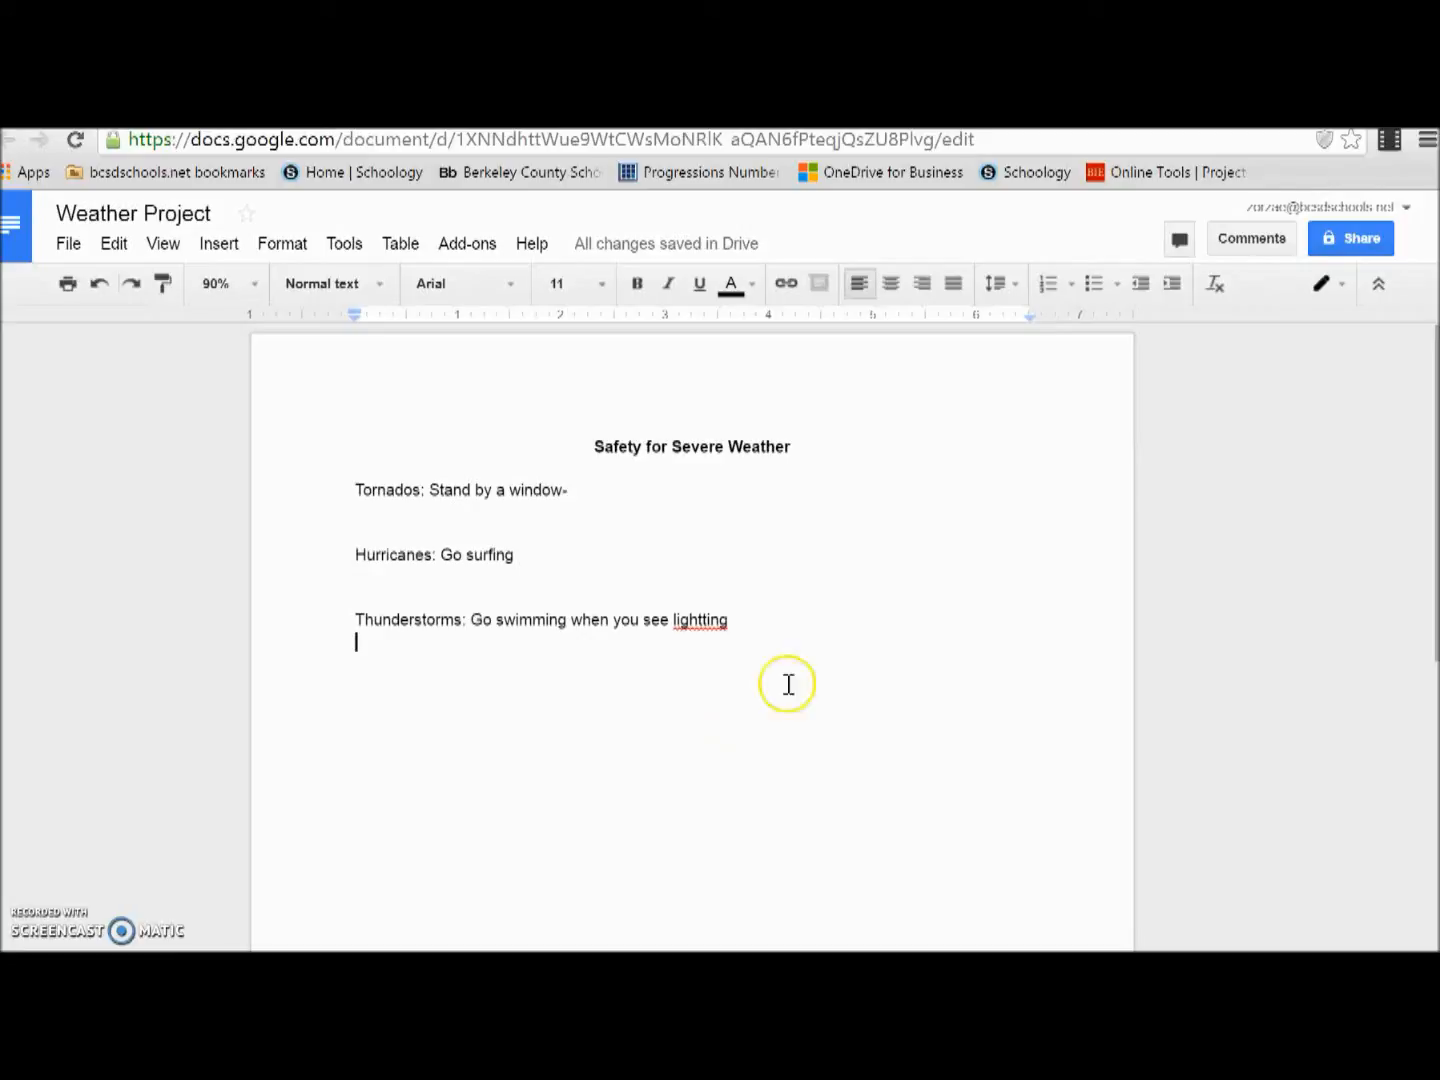
# Step: Share the Weather Project document with a collaborator by entering the collaborator's name and sending the invitation with edit access
pyautogui.click(1358, 239)
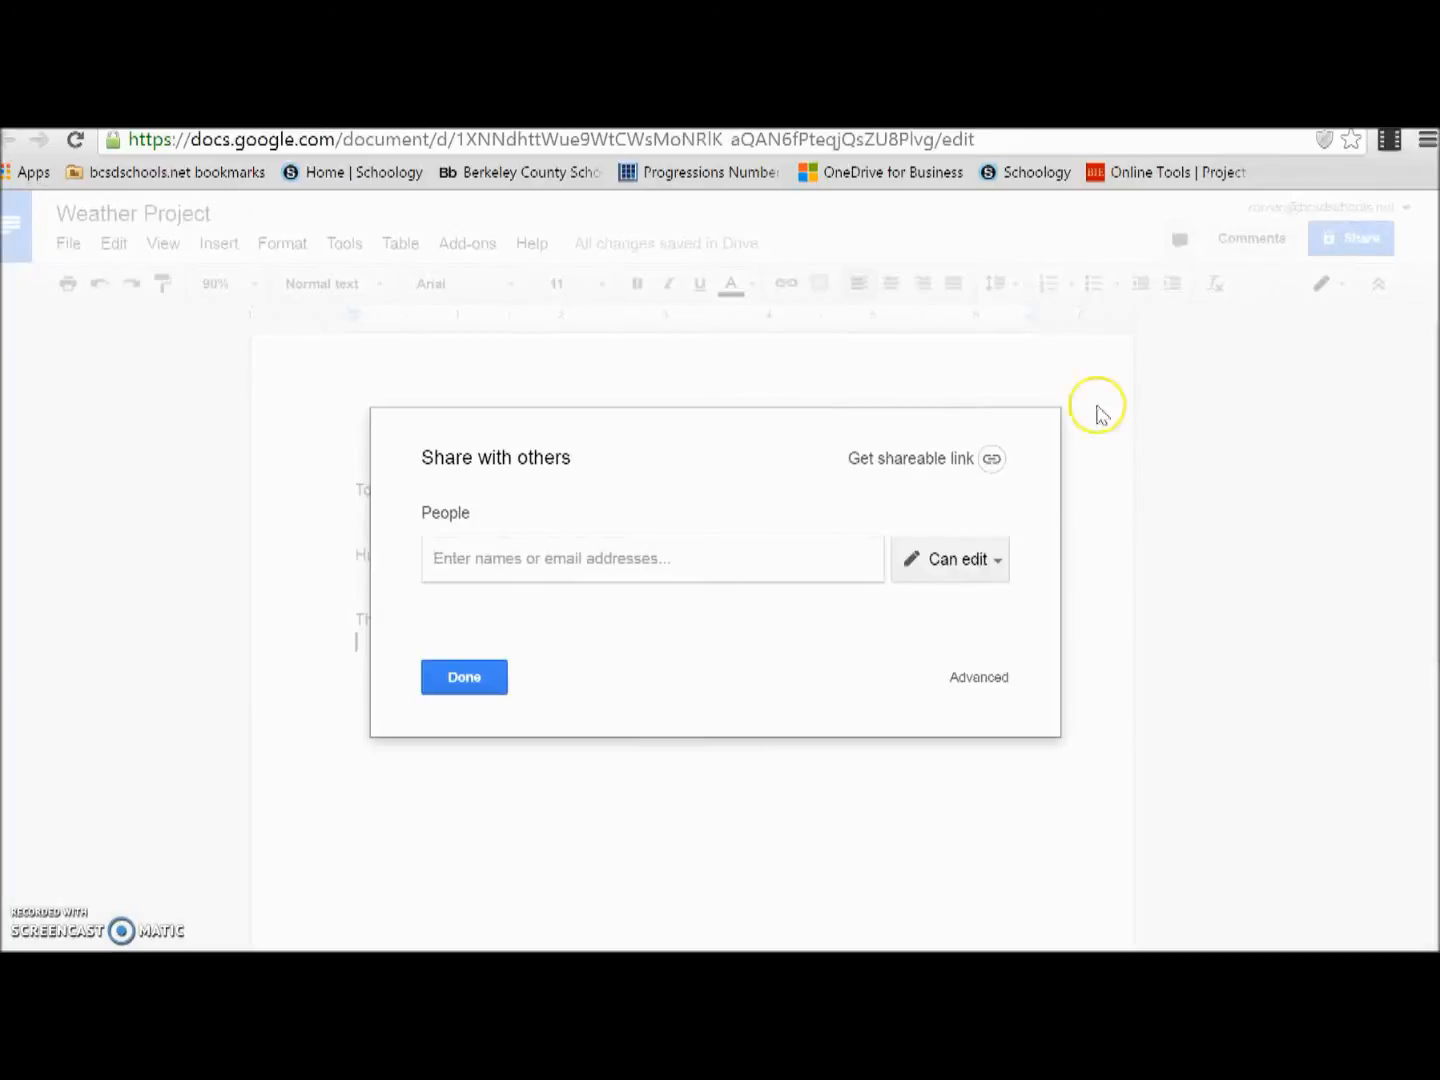
pyautogui.click(833, 553)
pyautogui.write('shin')
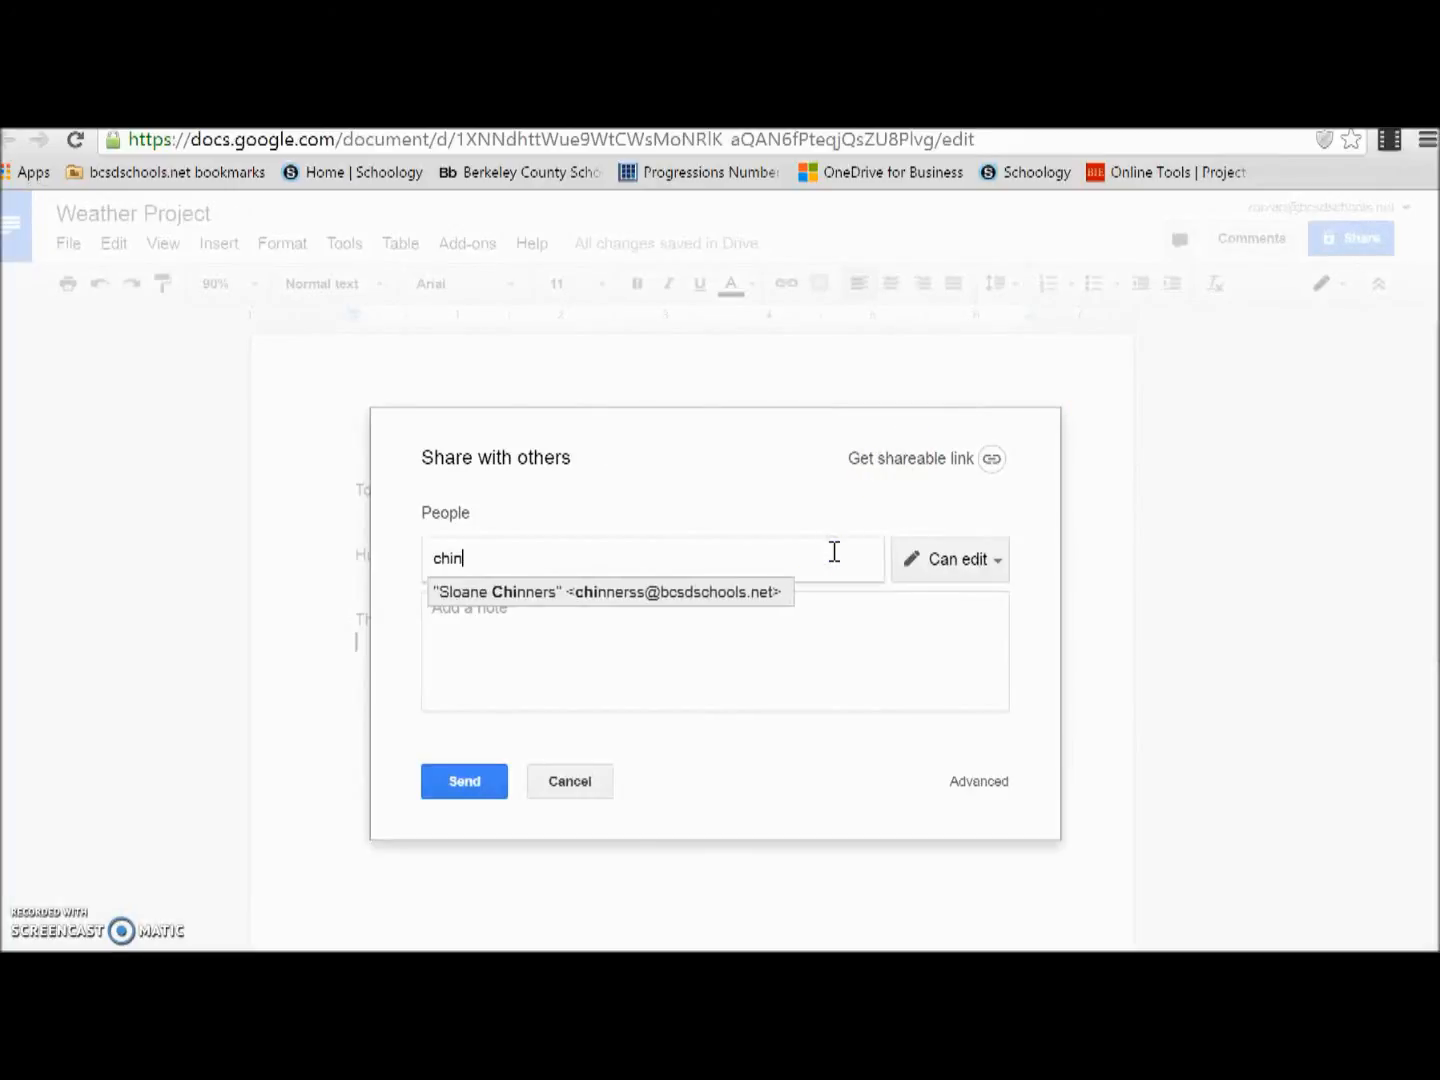
pyautogui.click(739, 594)
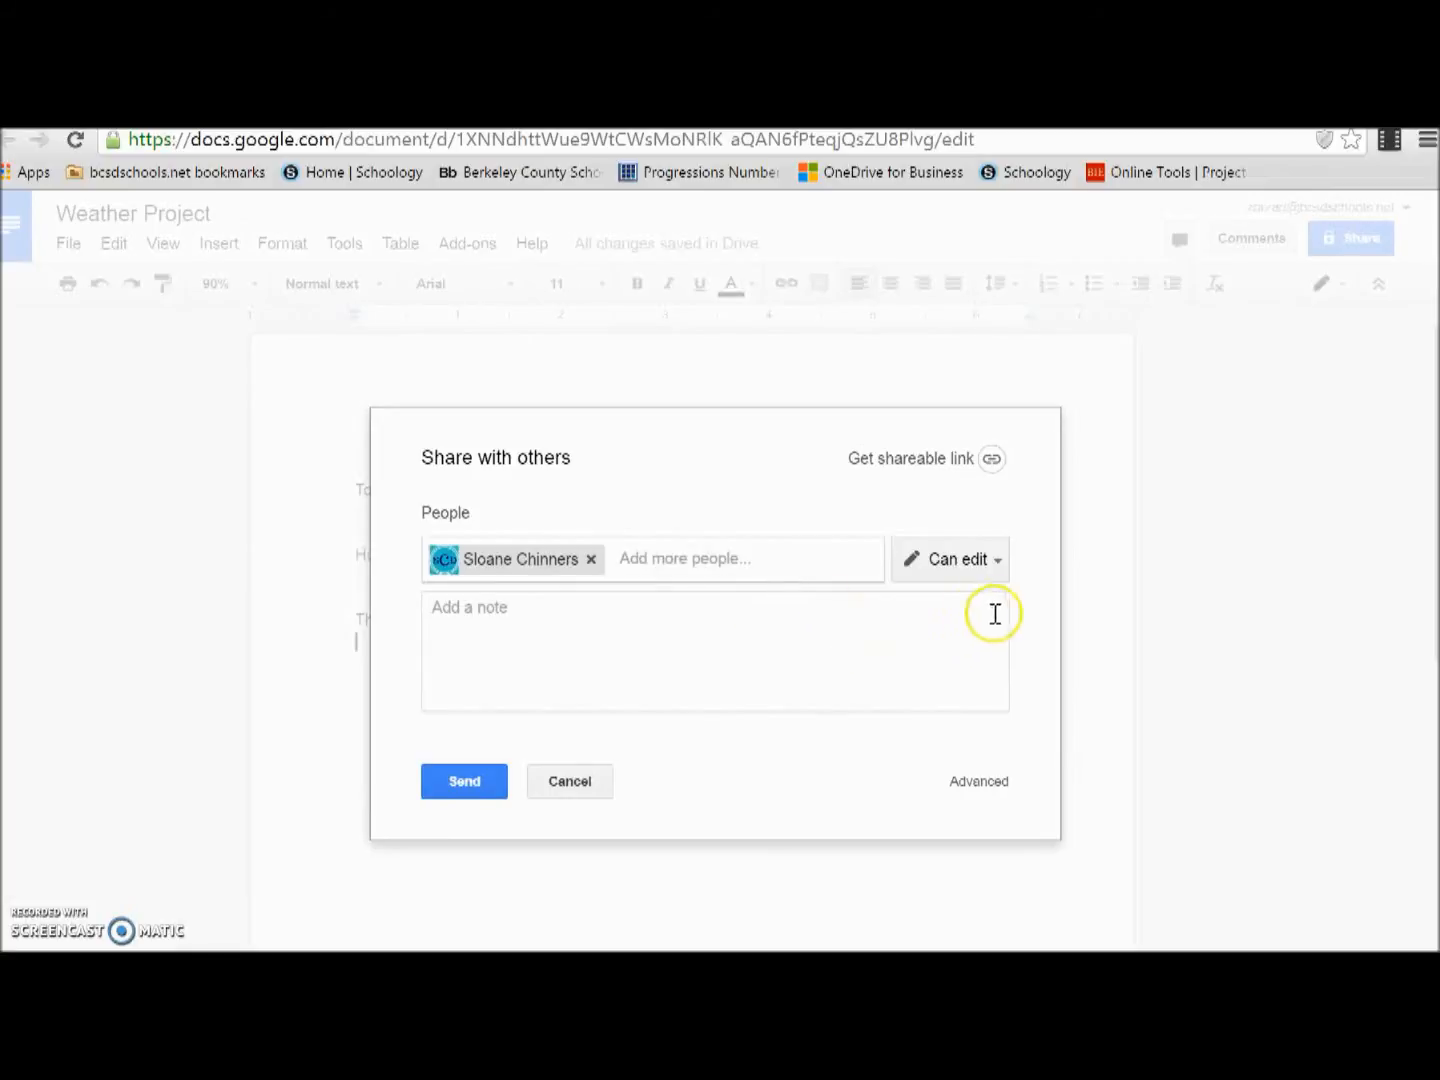
pyautogui.click(920, 674)
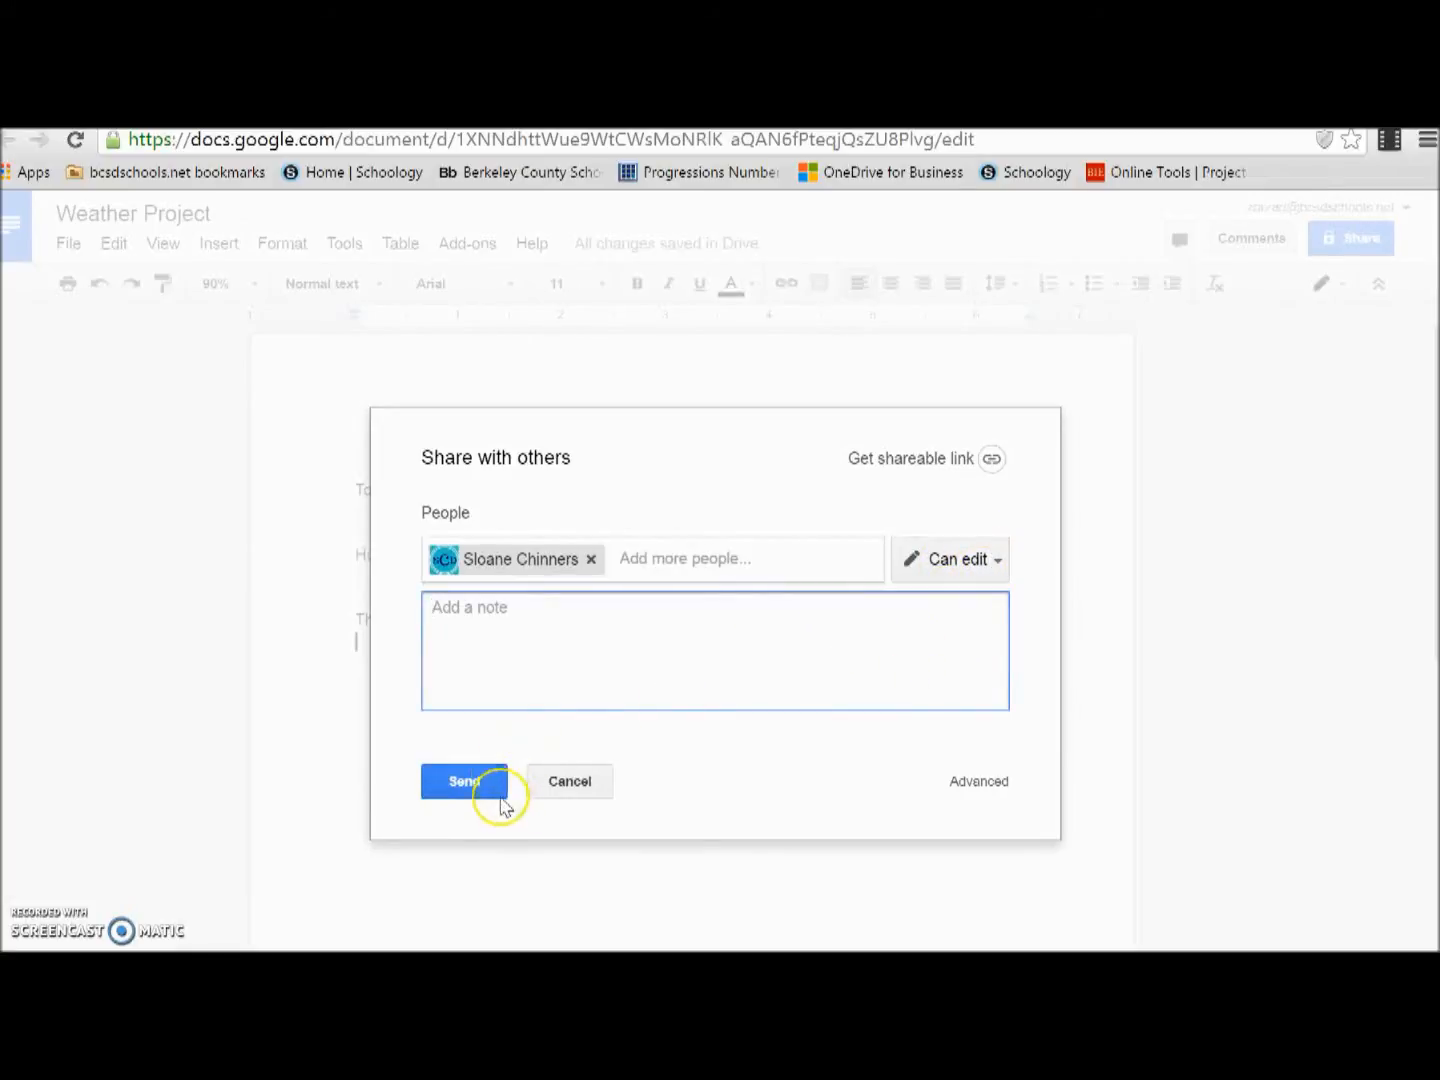
pyautogui.click(472, 778)
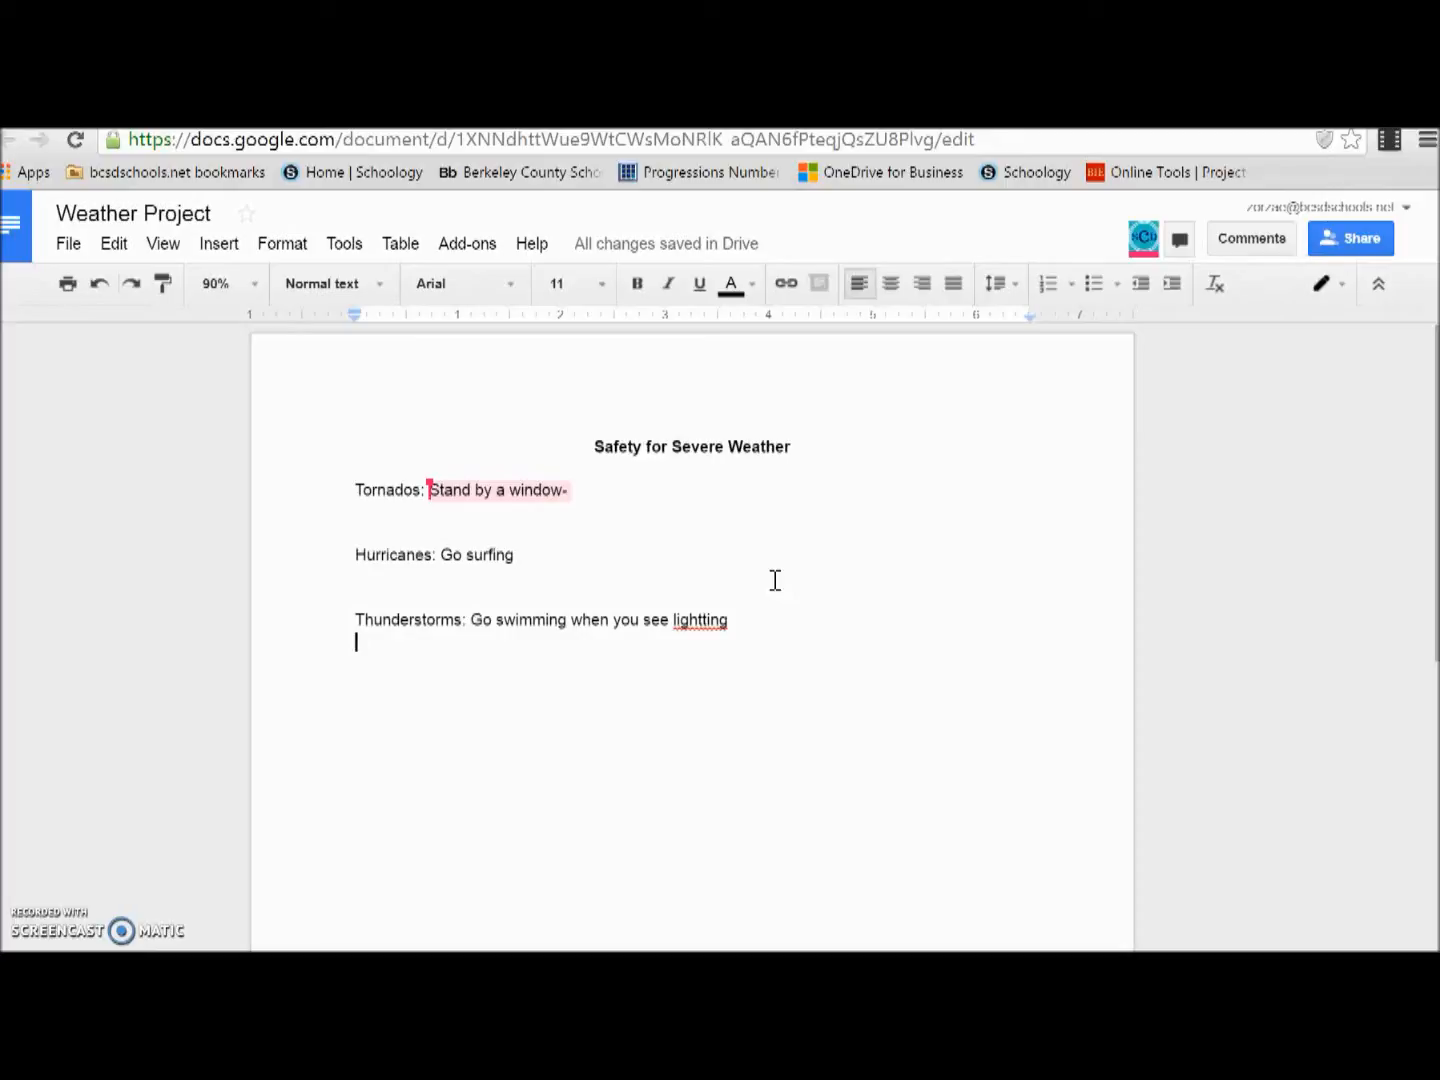
# Step: Open the comment on the tornado line and reply with "I agree what are your ideas?"
pyautogui.click(811, 676)
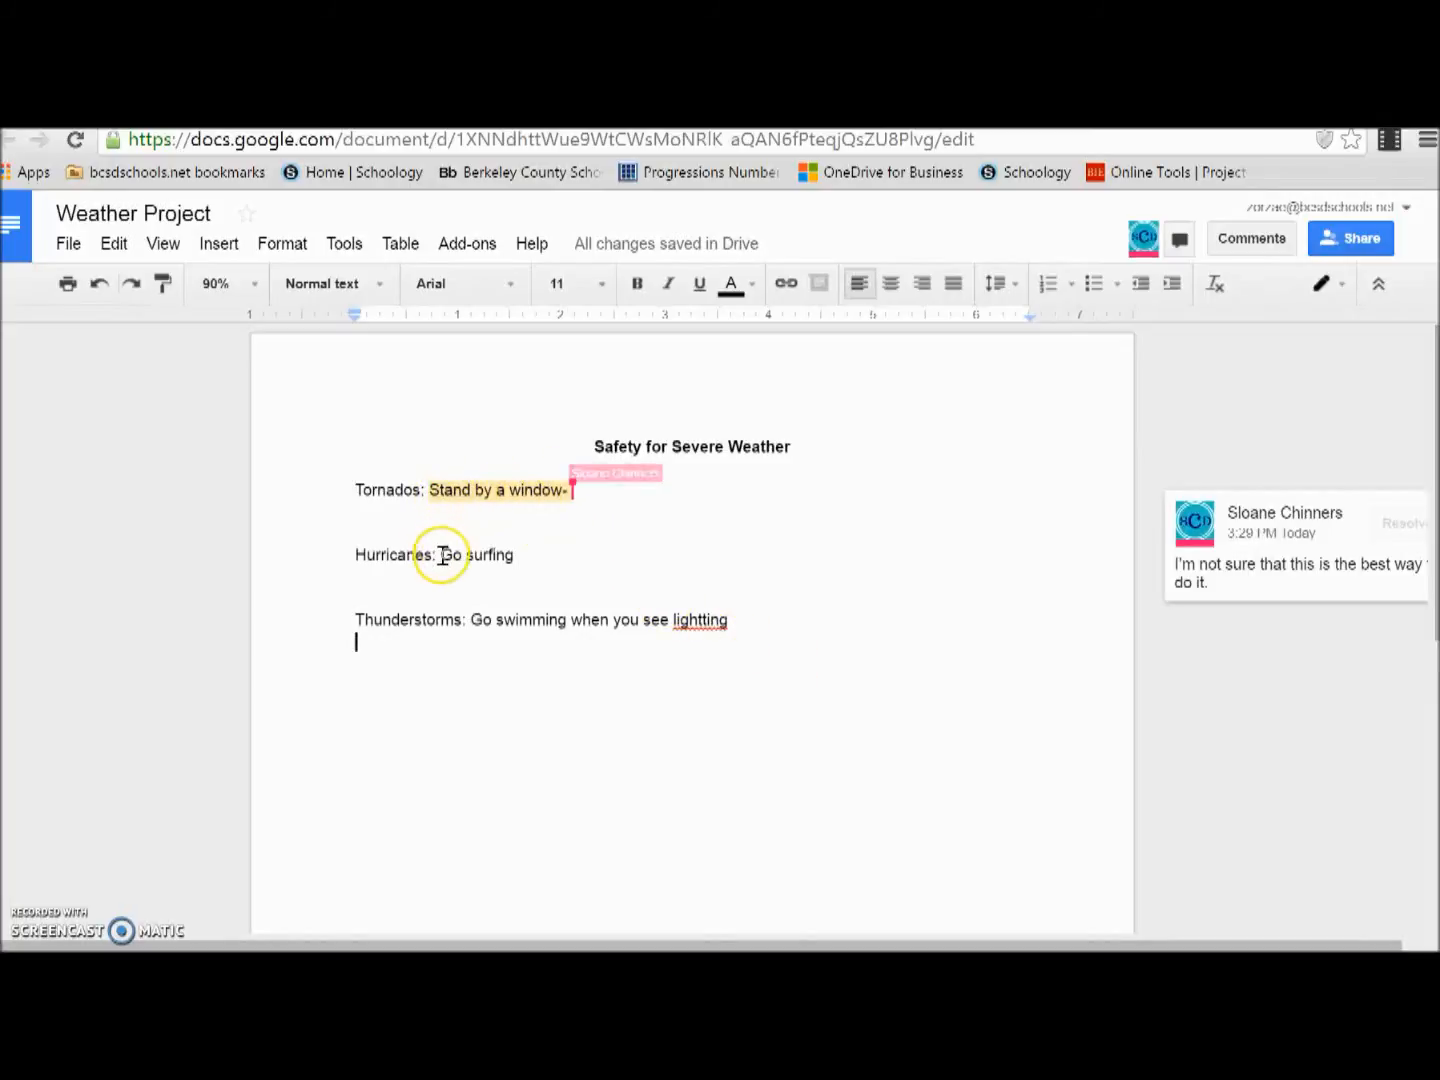
pyautogui.click(1232, 596)
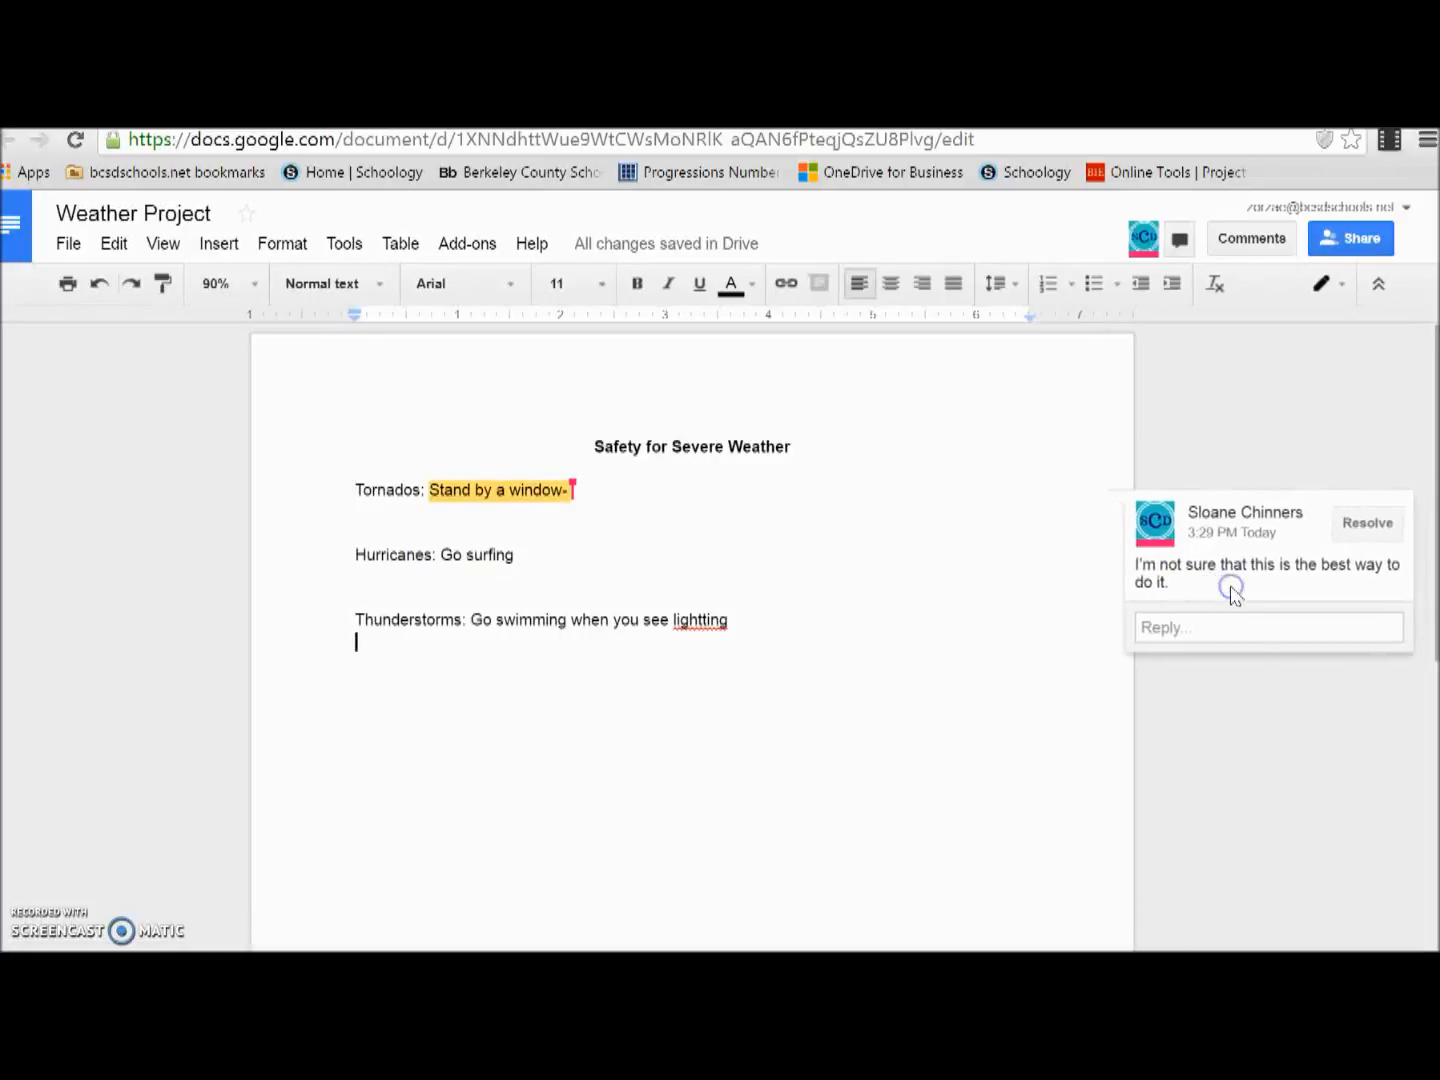
pyautogui.click(749, 681)
pyautogui.click(524, 588)
pyautogui.click(520, 491)
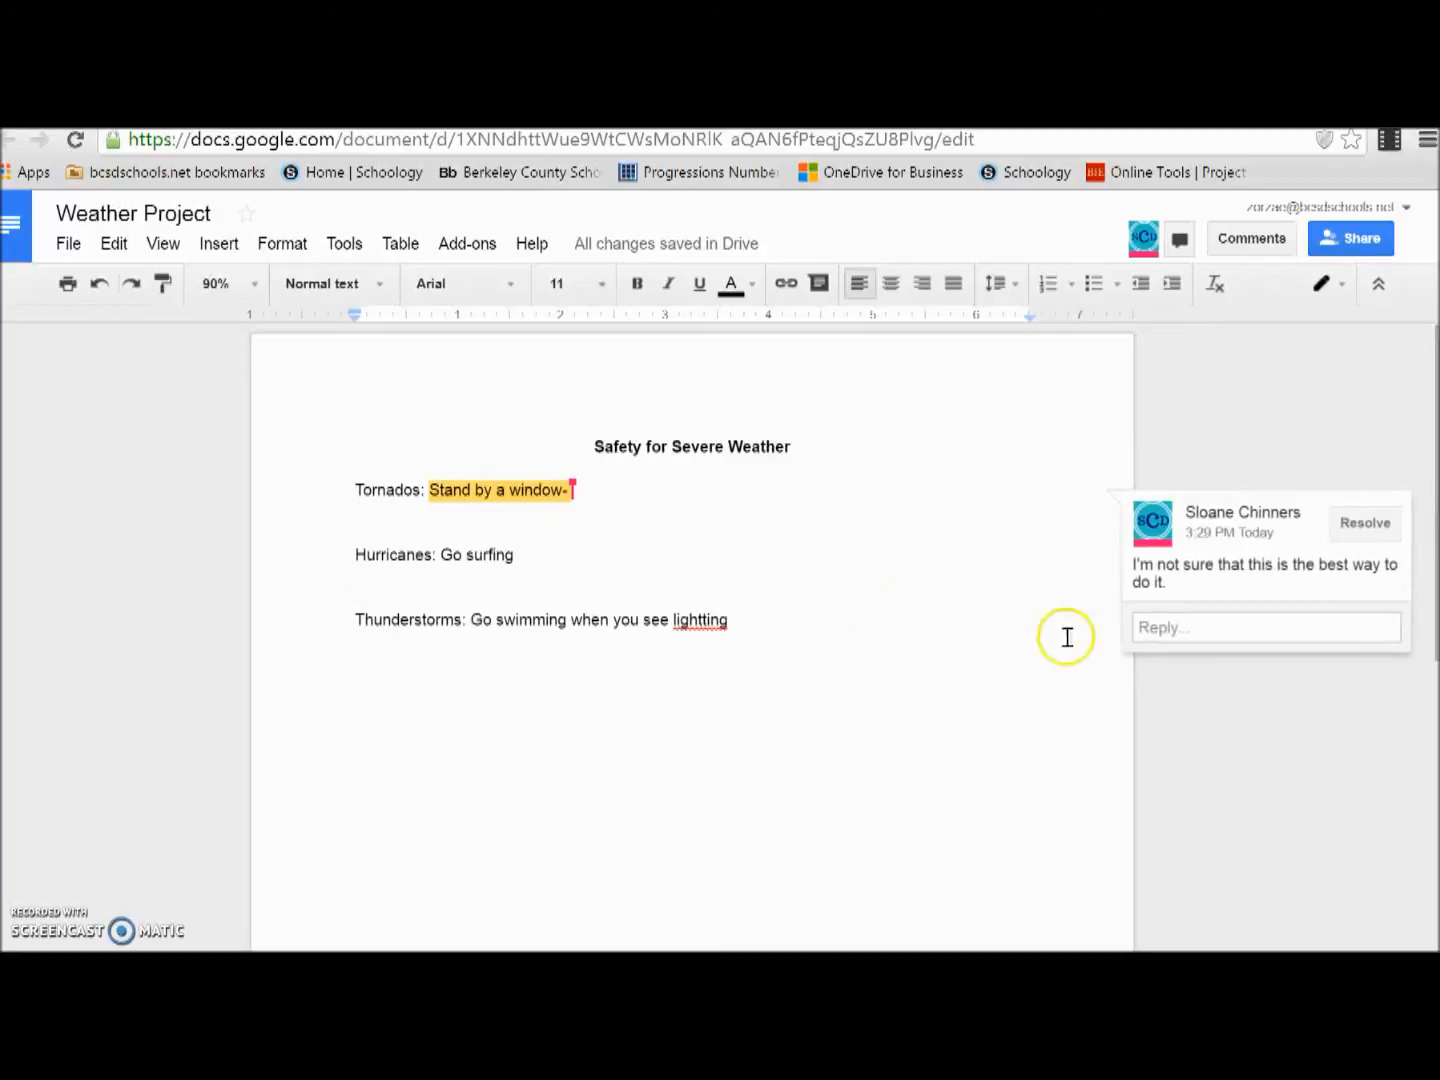
pyautogui.click(1192, 630)
pyautogui.write('I agree that ')
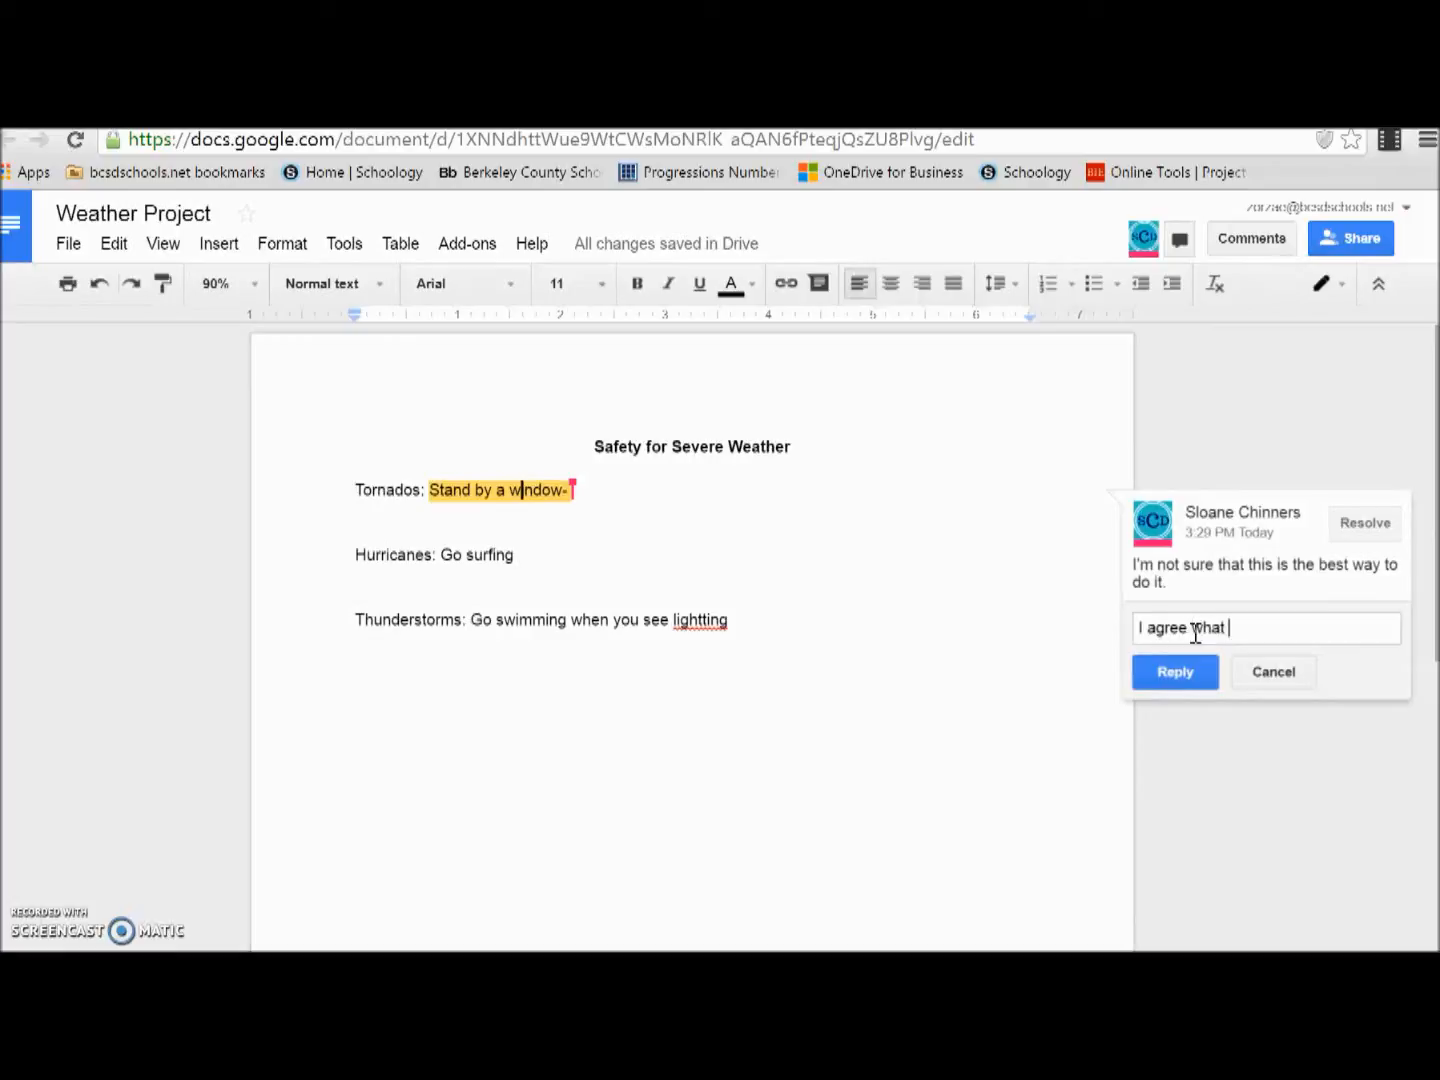
pyautogui.write('are your ideaa')
pyautogui.write('?')
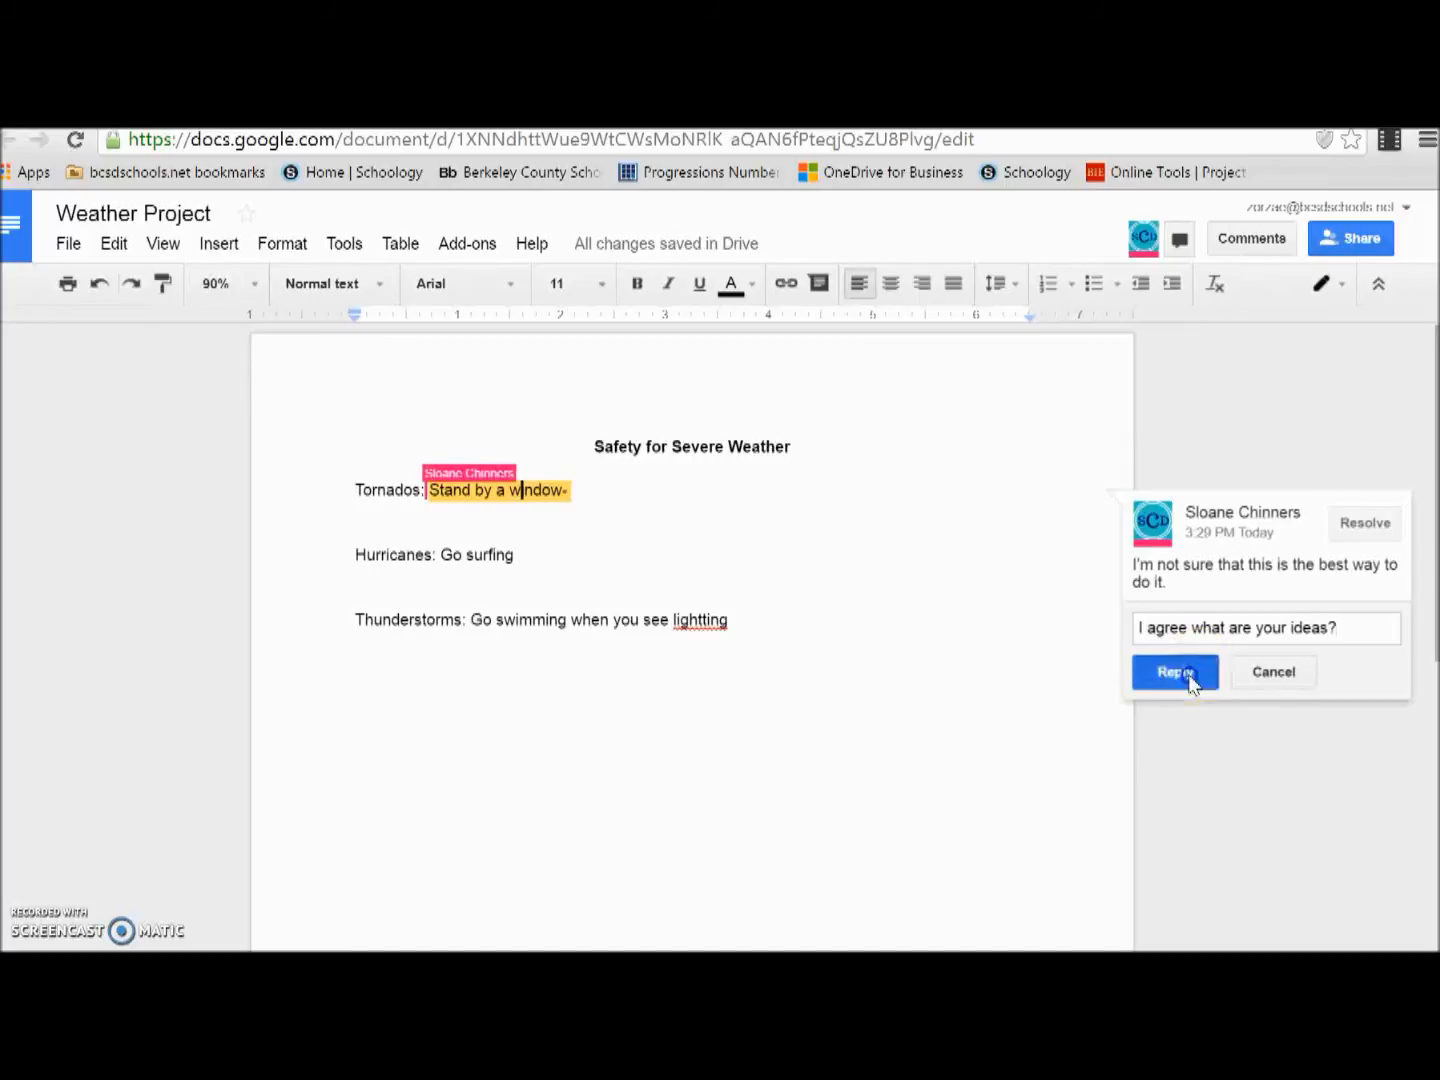
pyautogui.click(1187, 677)
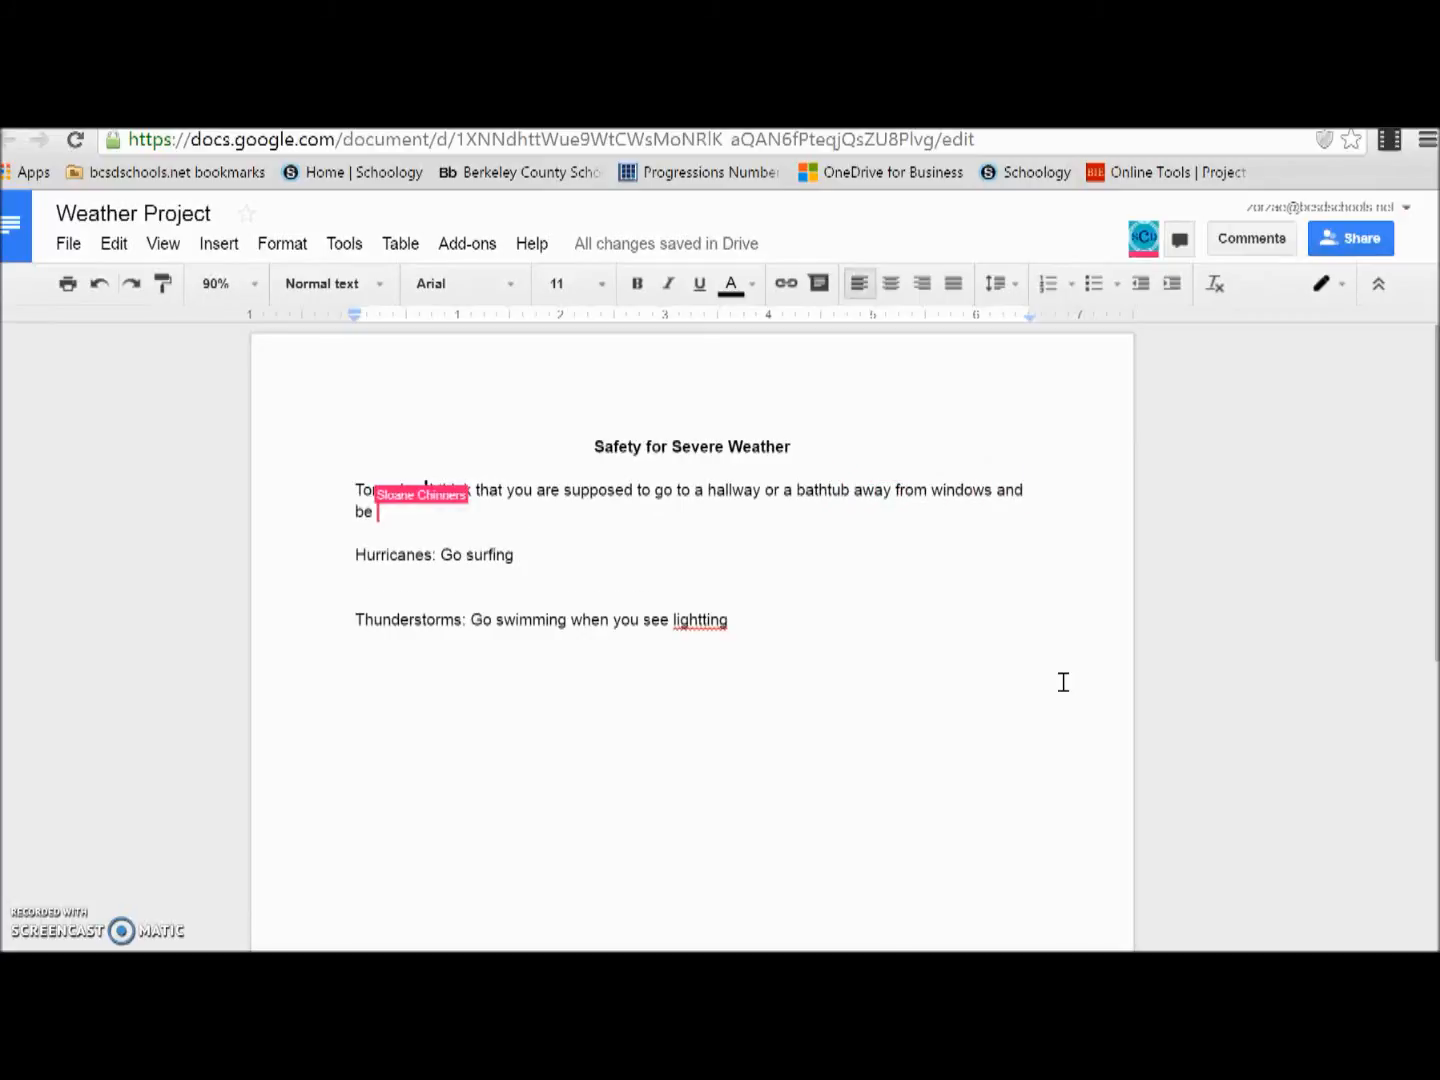
pyautogui.click(985, 638)
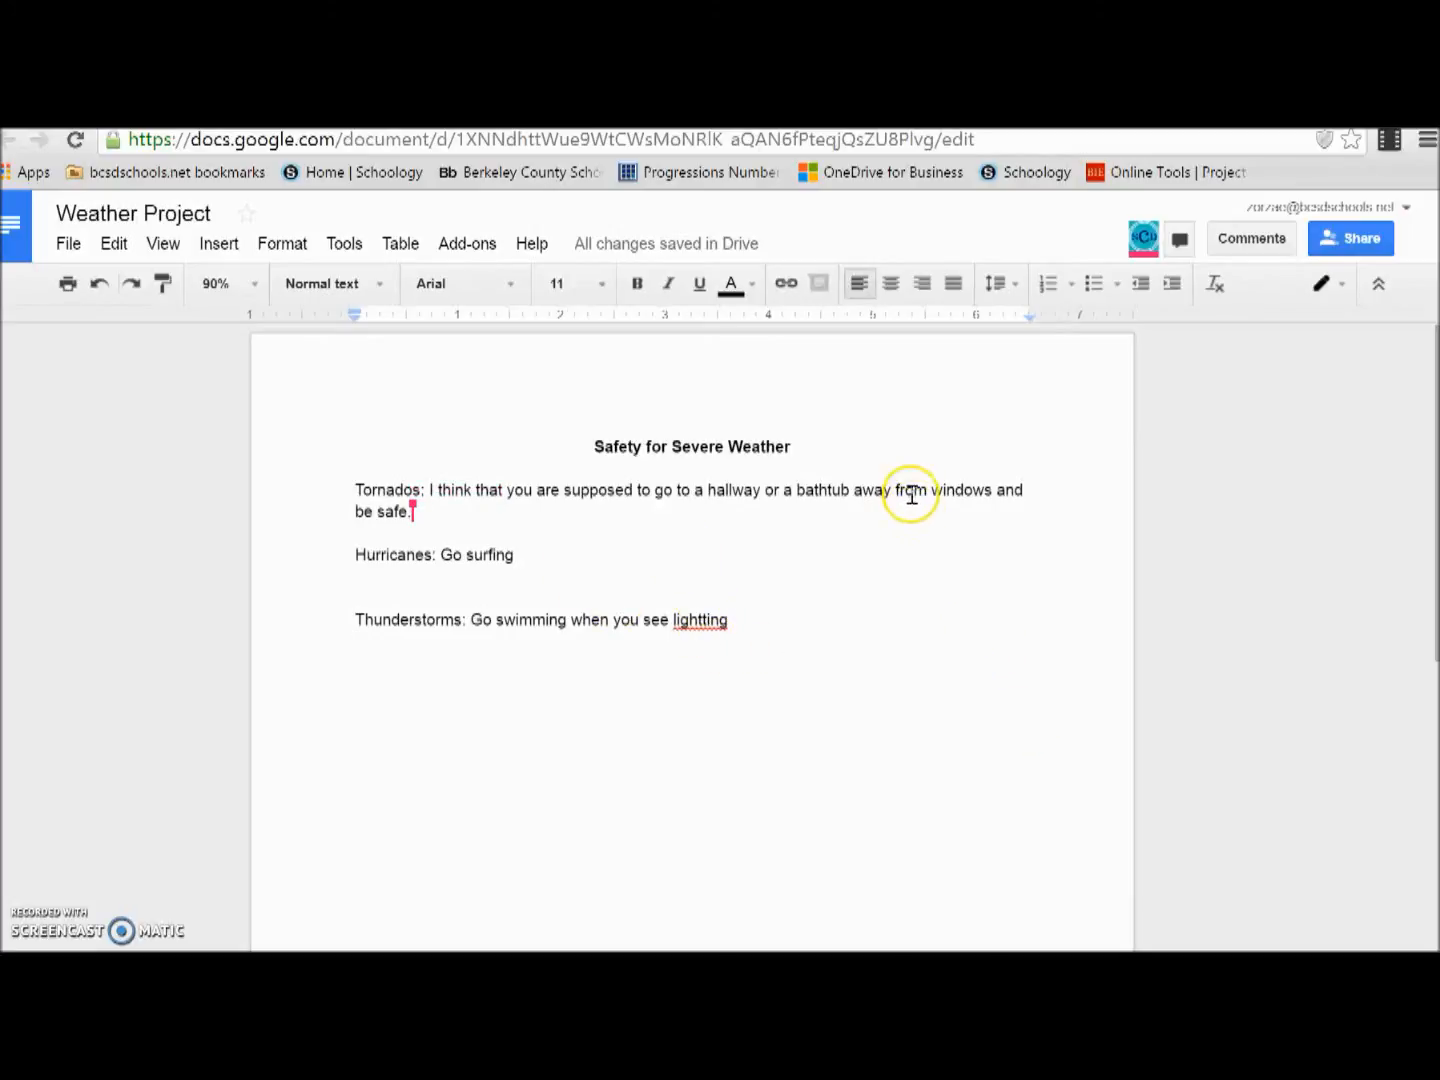
pyautogui.click(862, 490)
pyautogui.moveTo(862, 491); pyautogui.dragTo(760, 491)
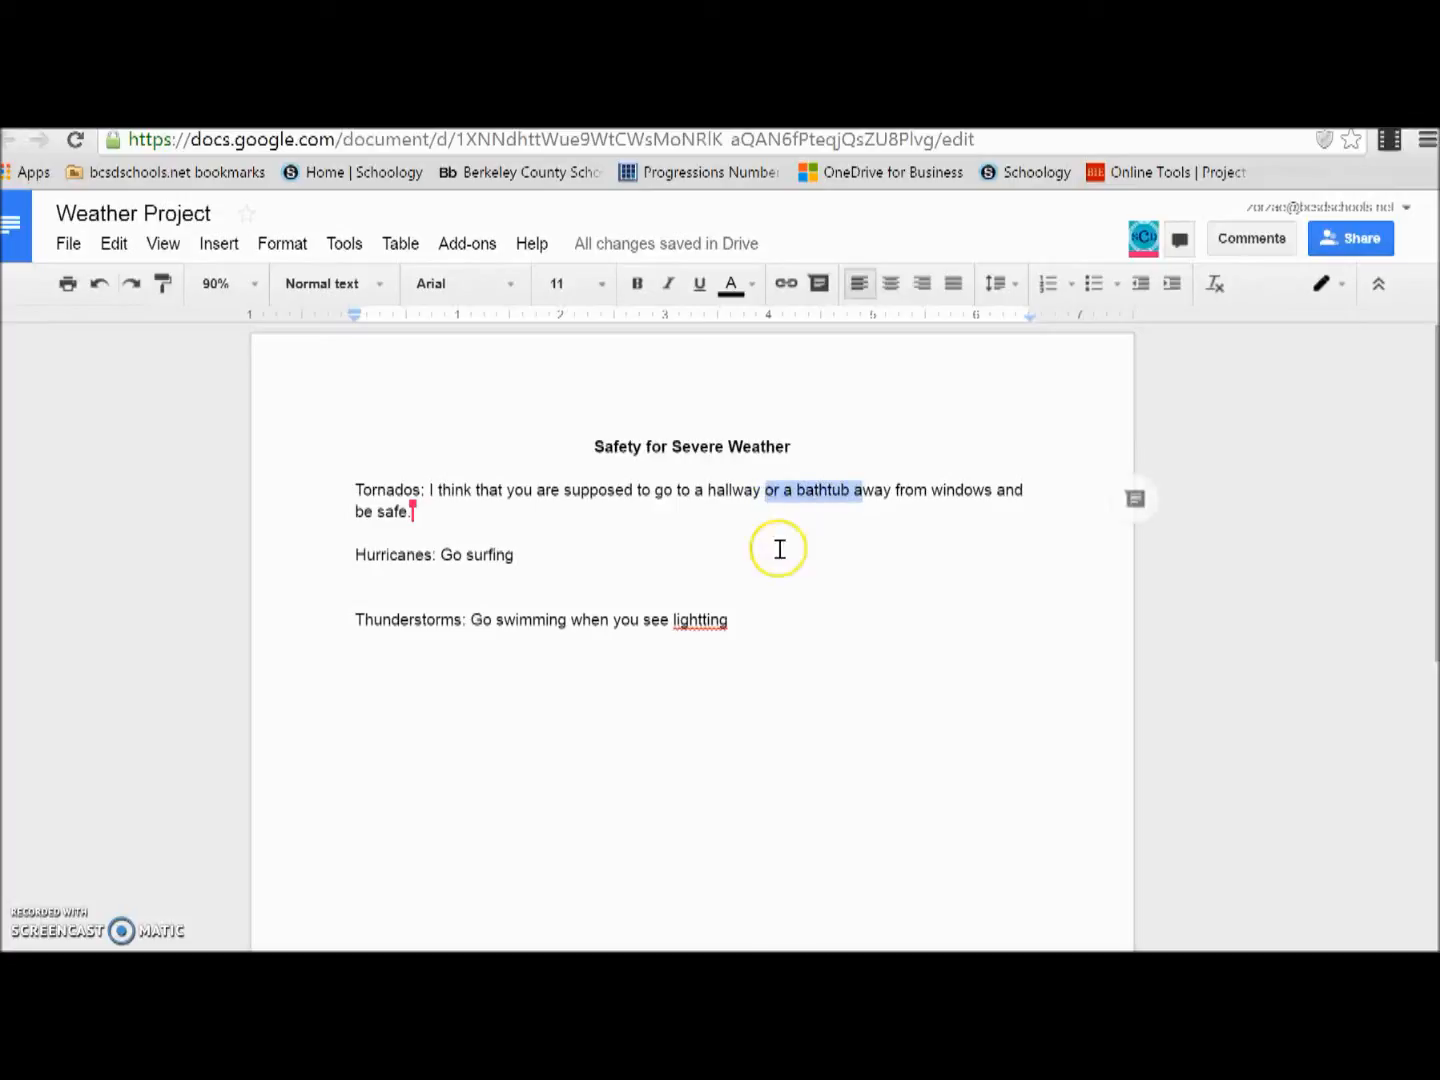
pyautogui.click(776, 582)
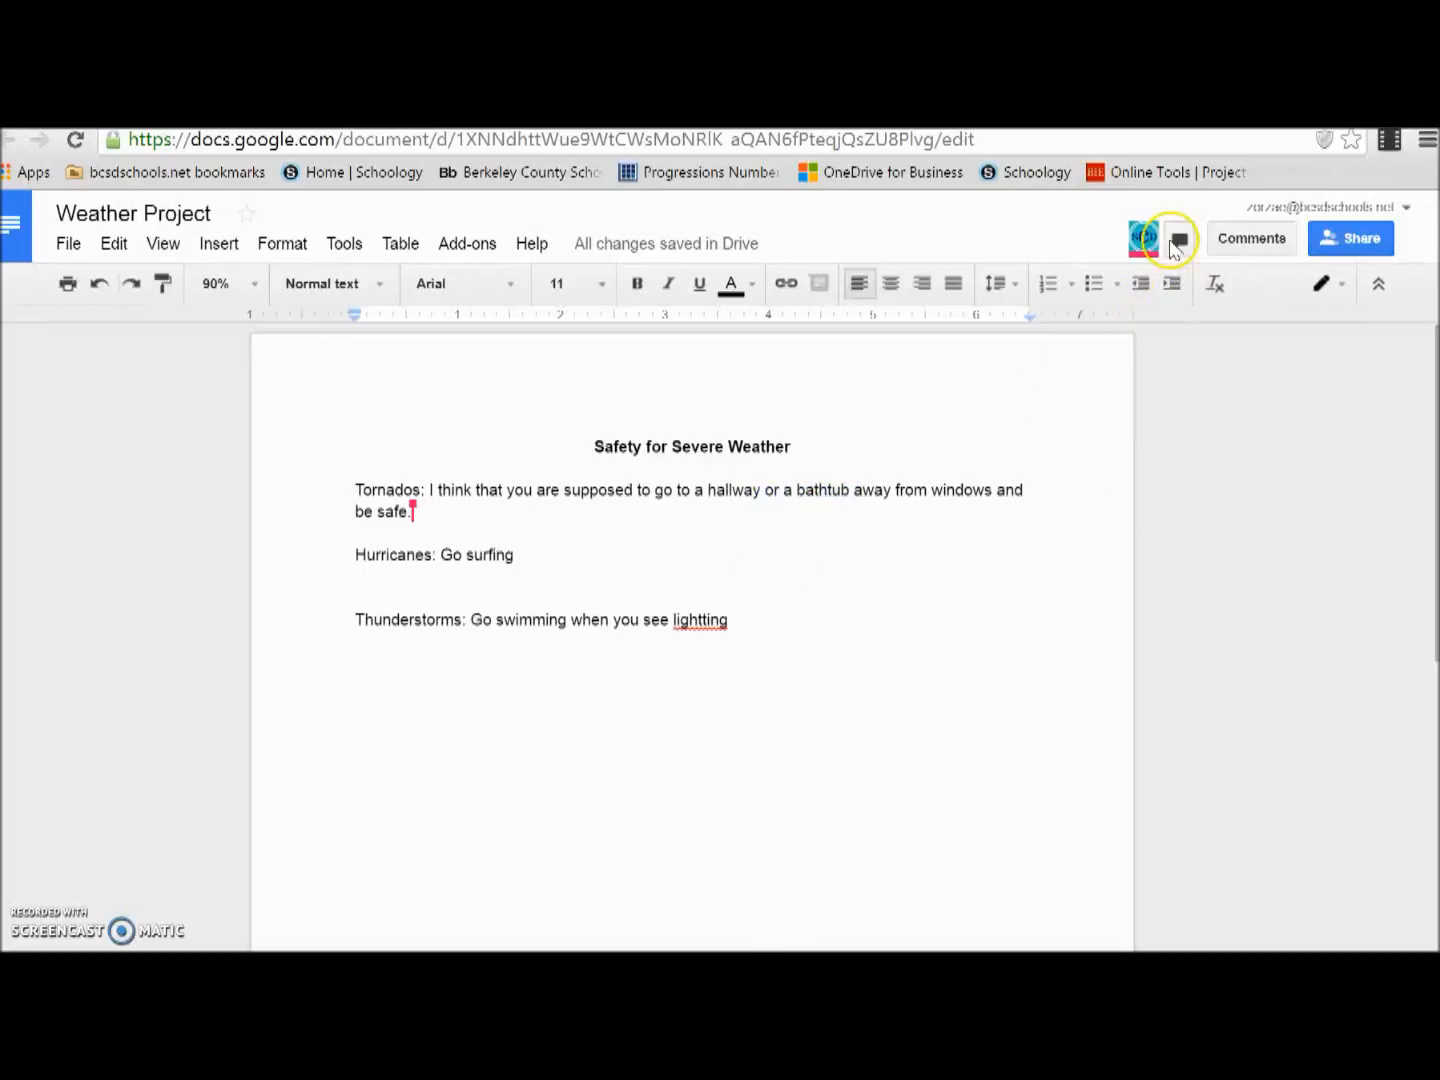
# Step: Open the group chat and send the message "Hey I think that we should go buy poster board for this project"
pyautogui.click(1176, 244)
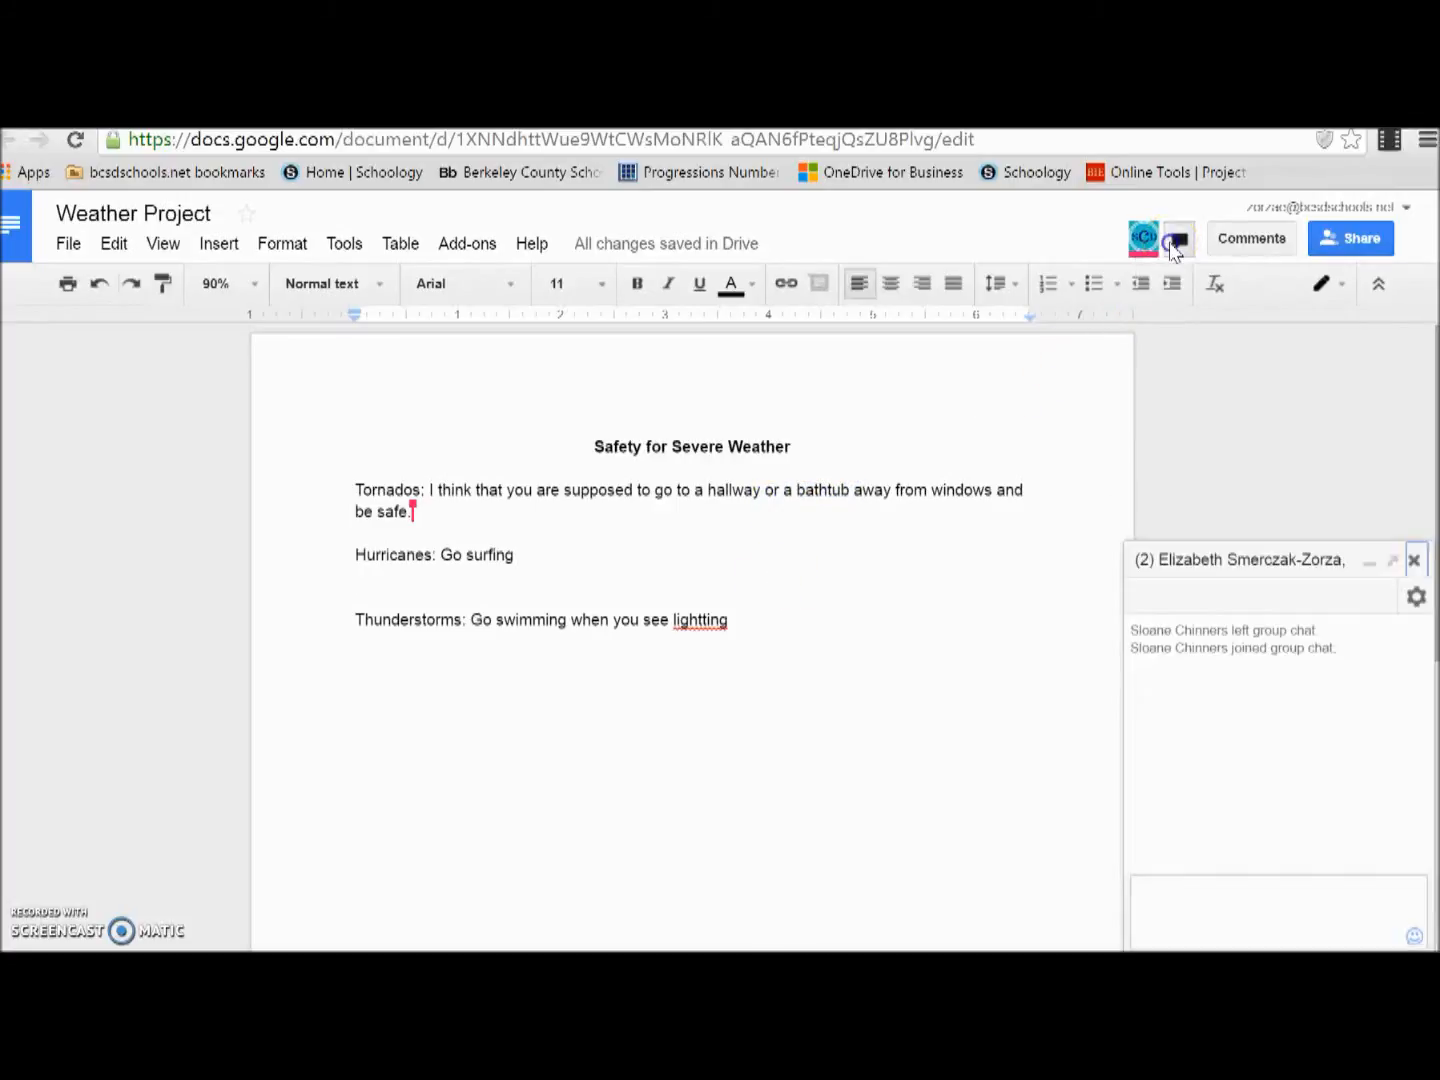
pyautogui.click(1228, 880)
pyautogui.write('Hey I')
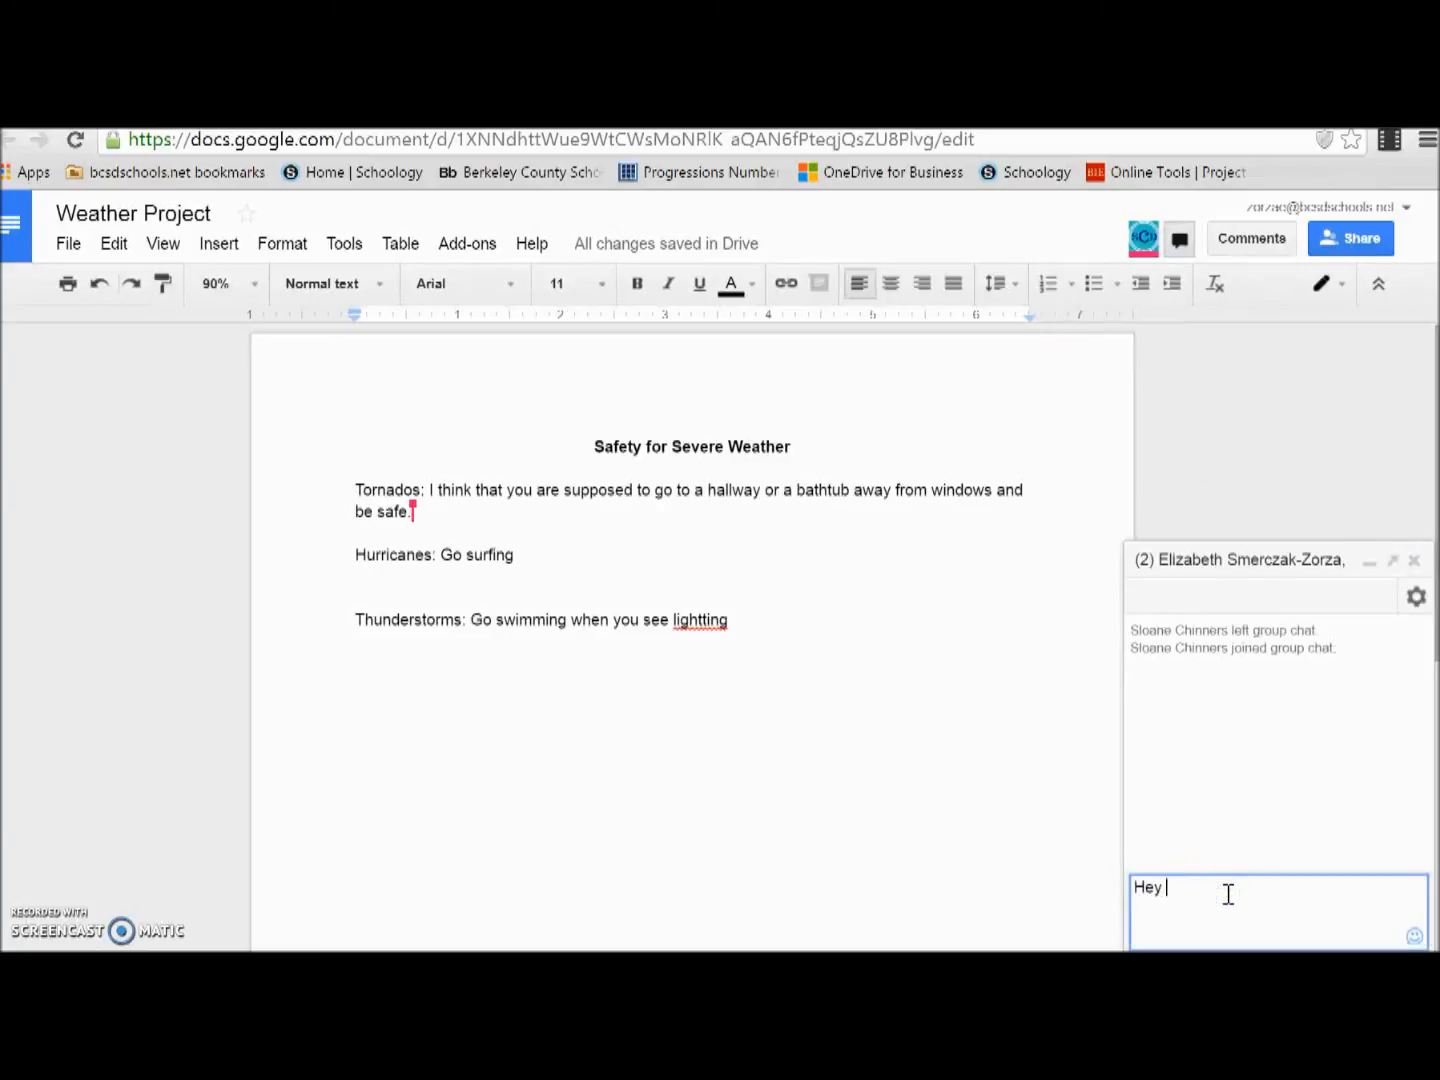
pyautogui.write(' think that we should go buy poster board for this project')
pyautogui.press('Return')
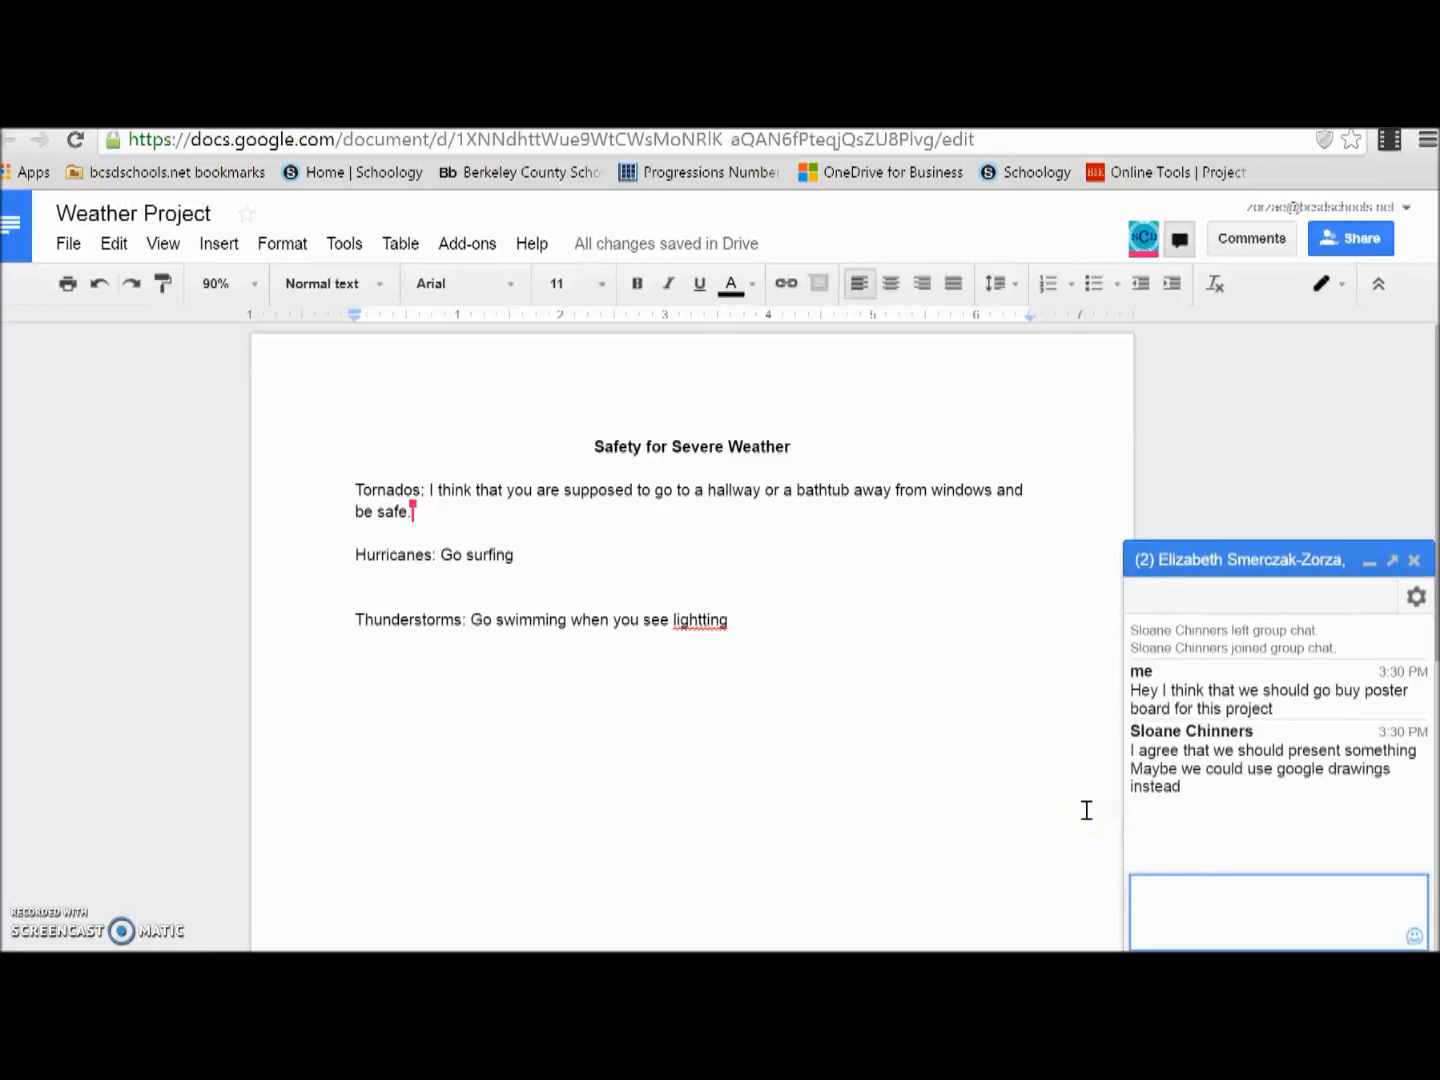
# Step: Correct the misspelled "lightting" on the Thunderstorms line to "lighting" using the spelling suggestion
pyautogui.click(904, 689)
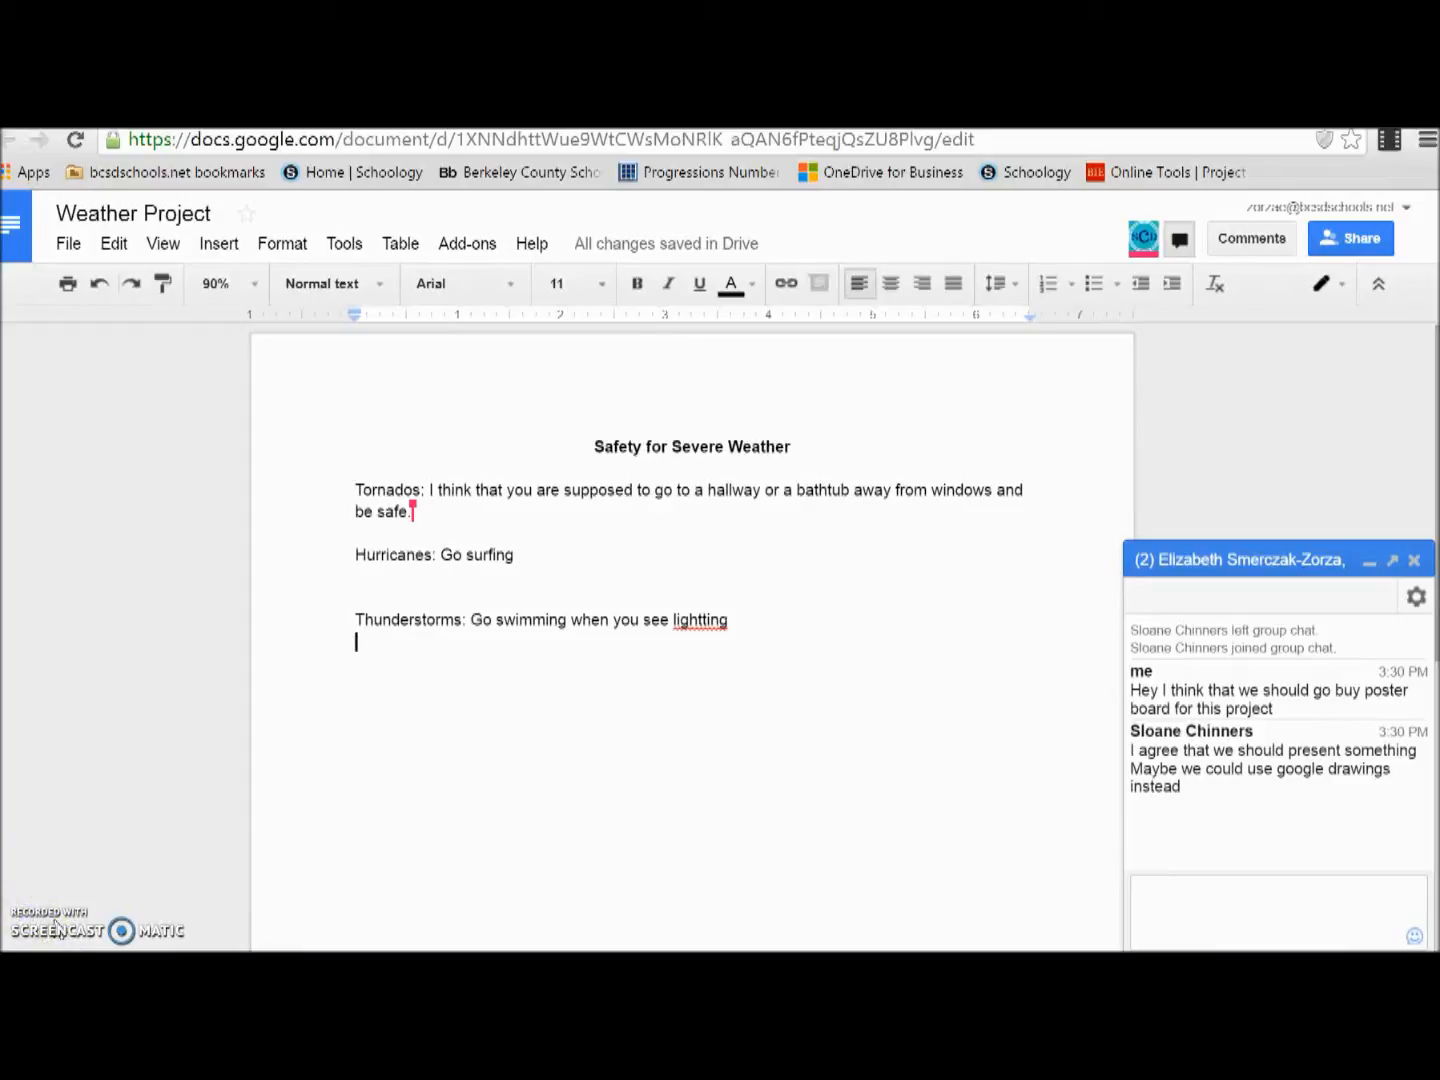
pyautogui.rightClick(716, 622)
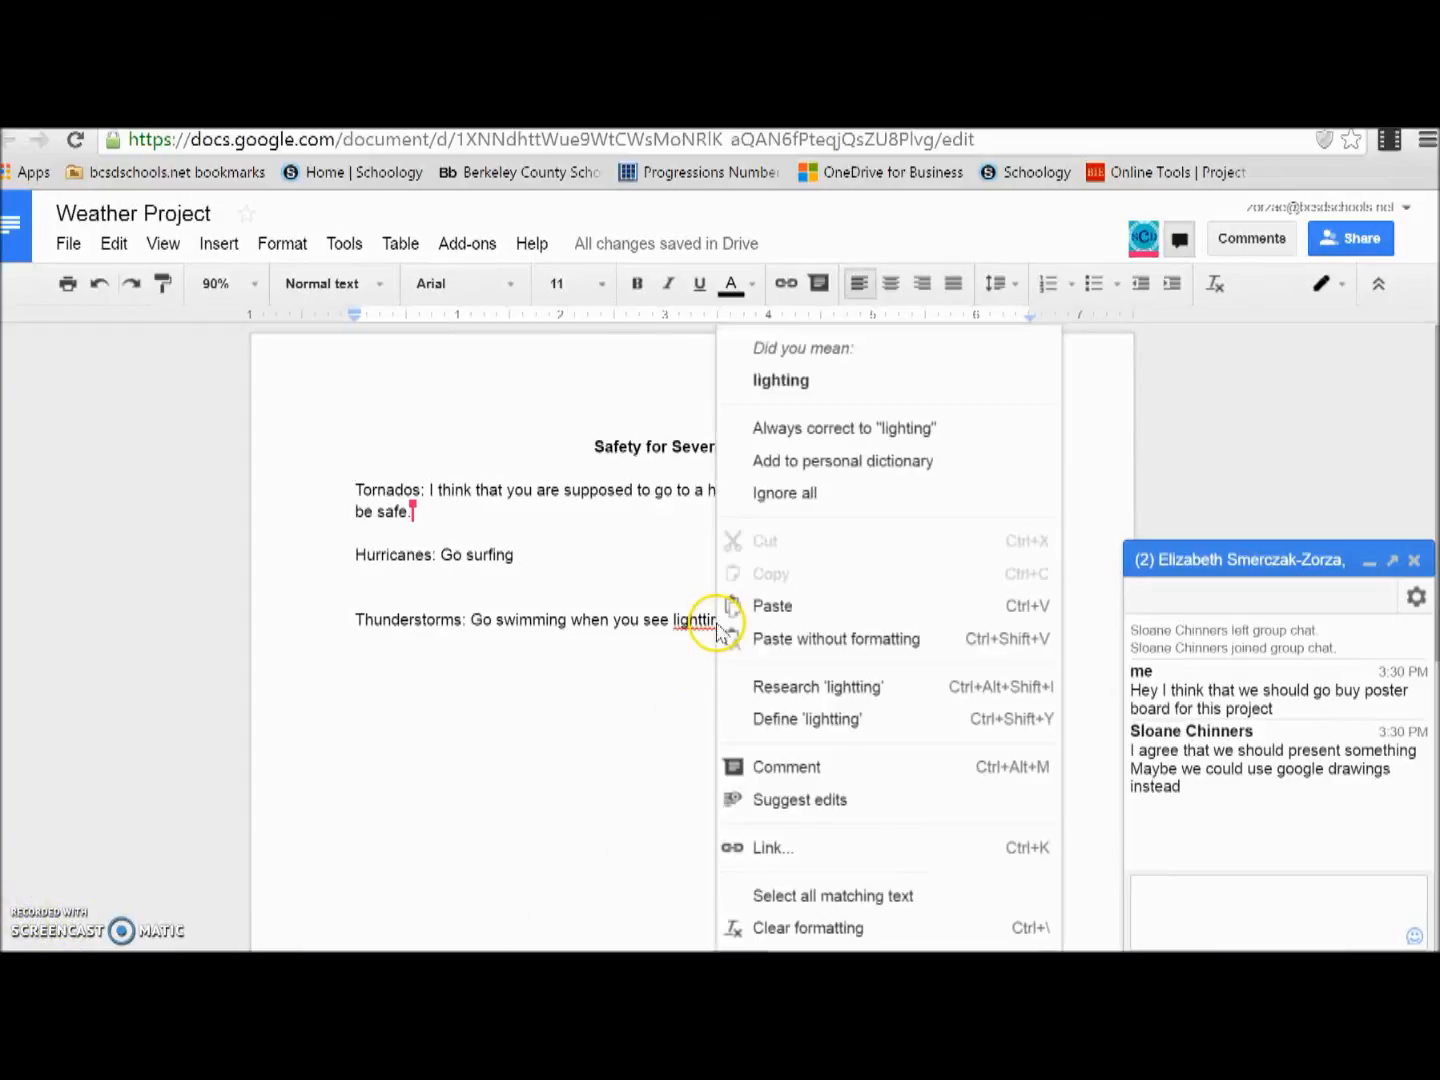
pyautogui.click(781, 373)
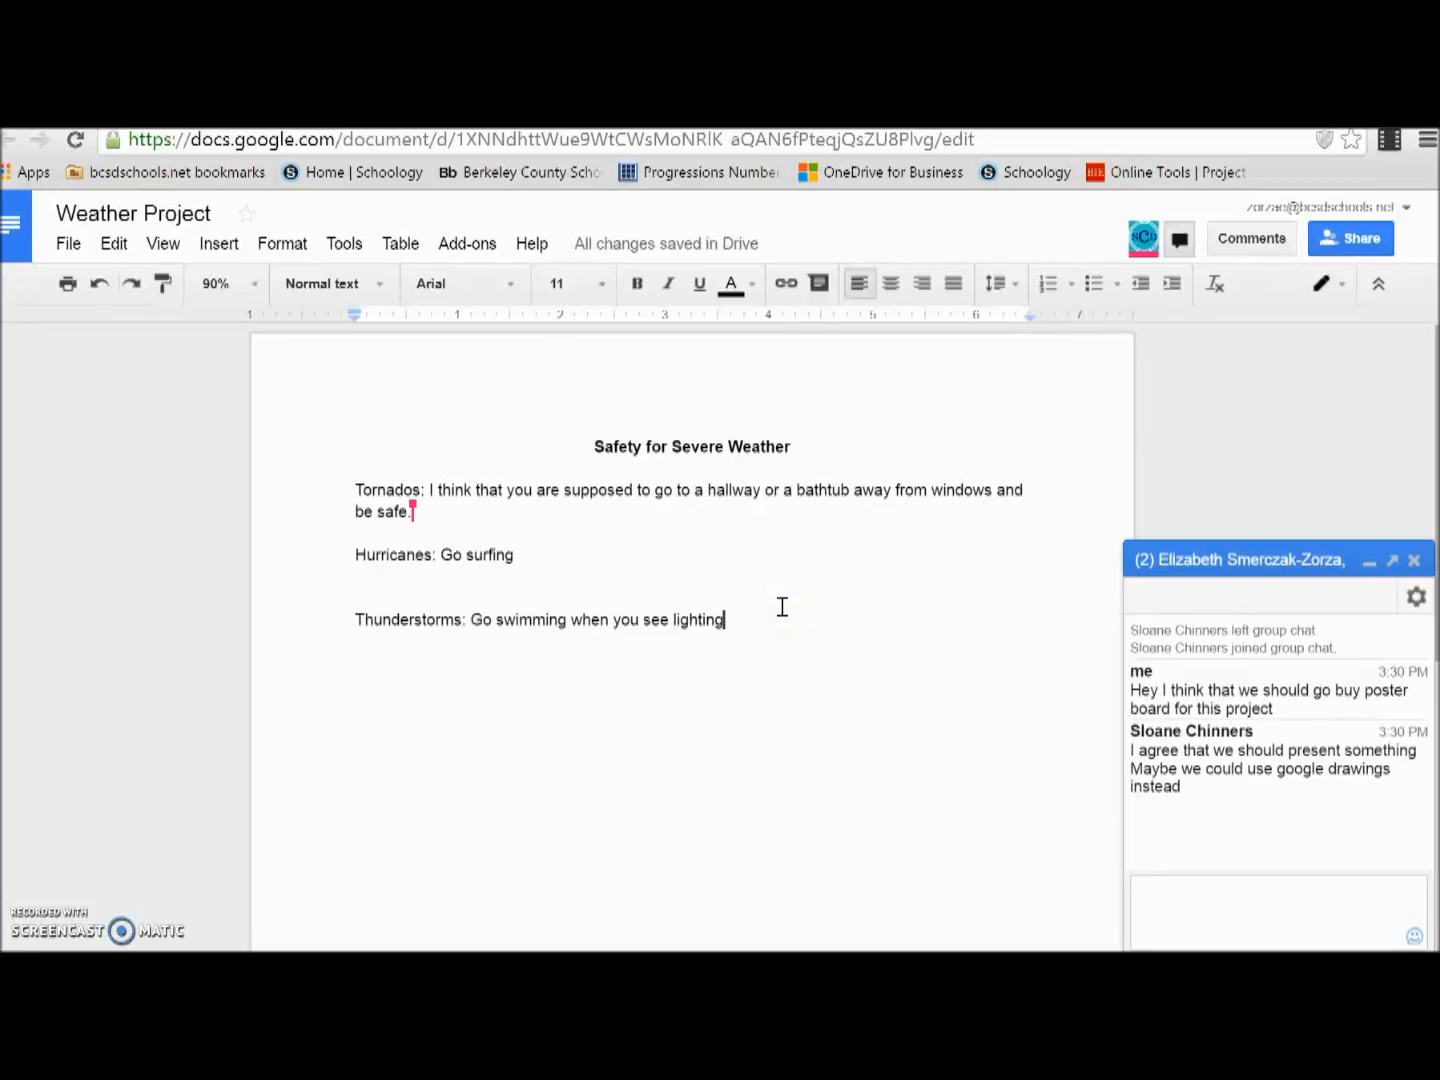
# Step: Open the comments stream, close the group chat, and re-open the resolved "Hello" comment
pyautogui.click(1275, 244)
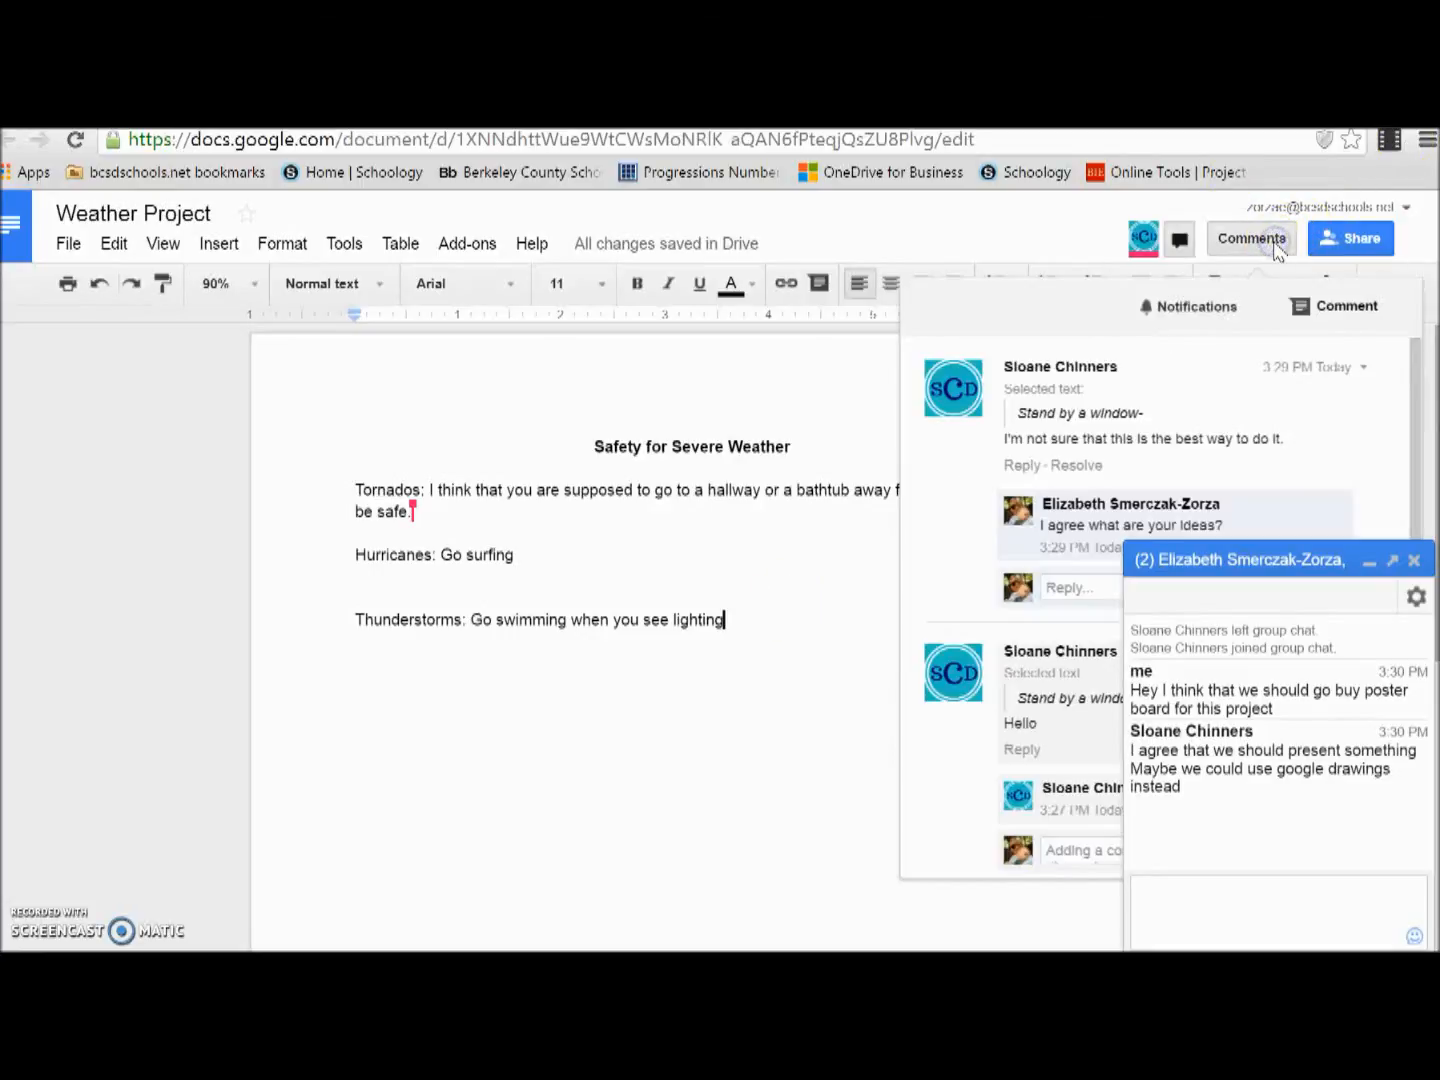
pyautogui.click(1414, 561)
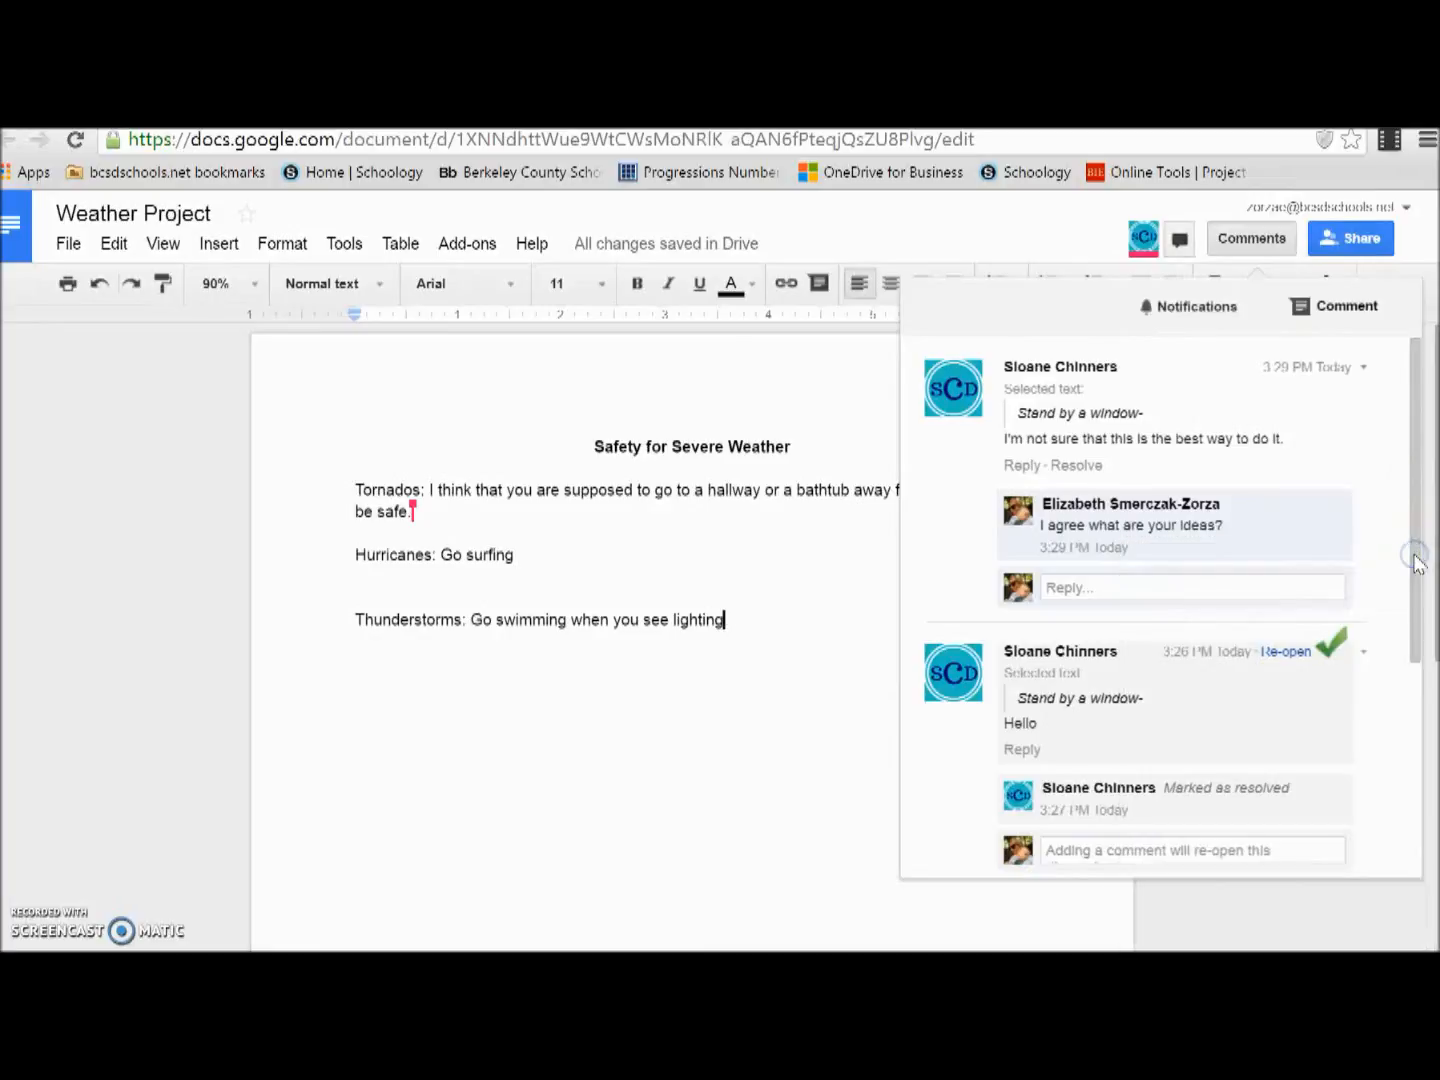
pyautogui.click(1413, 522)
pyautogui.moveTo(1413, 522); pyautogui.dragTo(1375, 534)
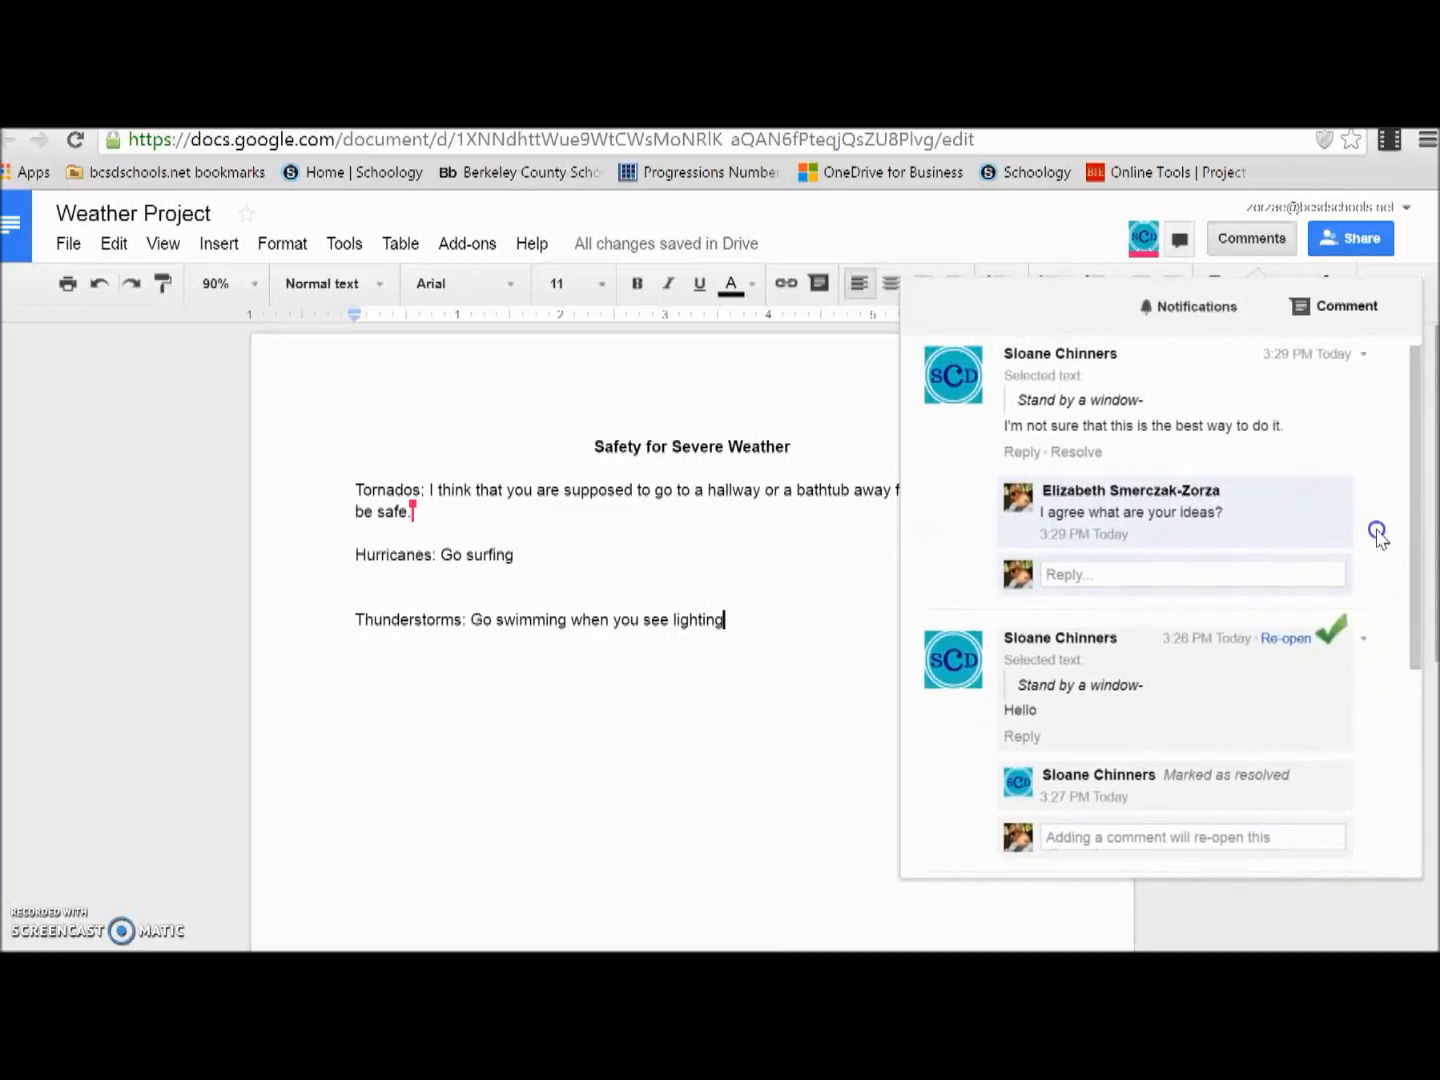
pyautogui.click(1283, 640)
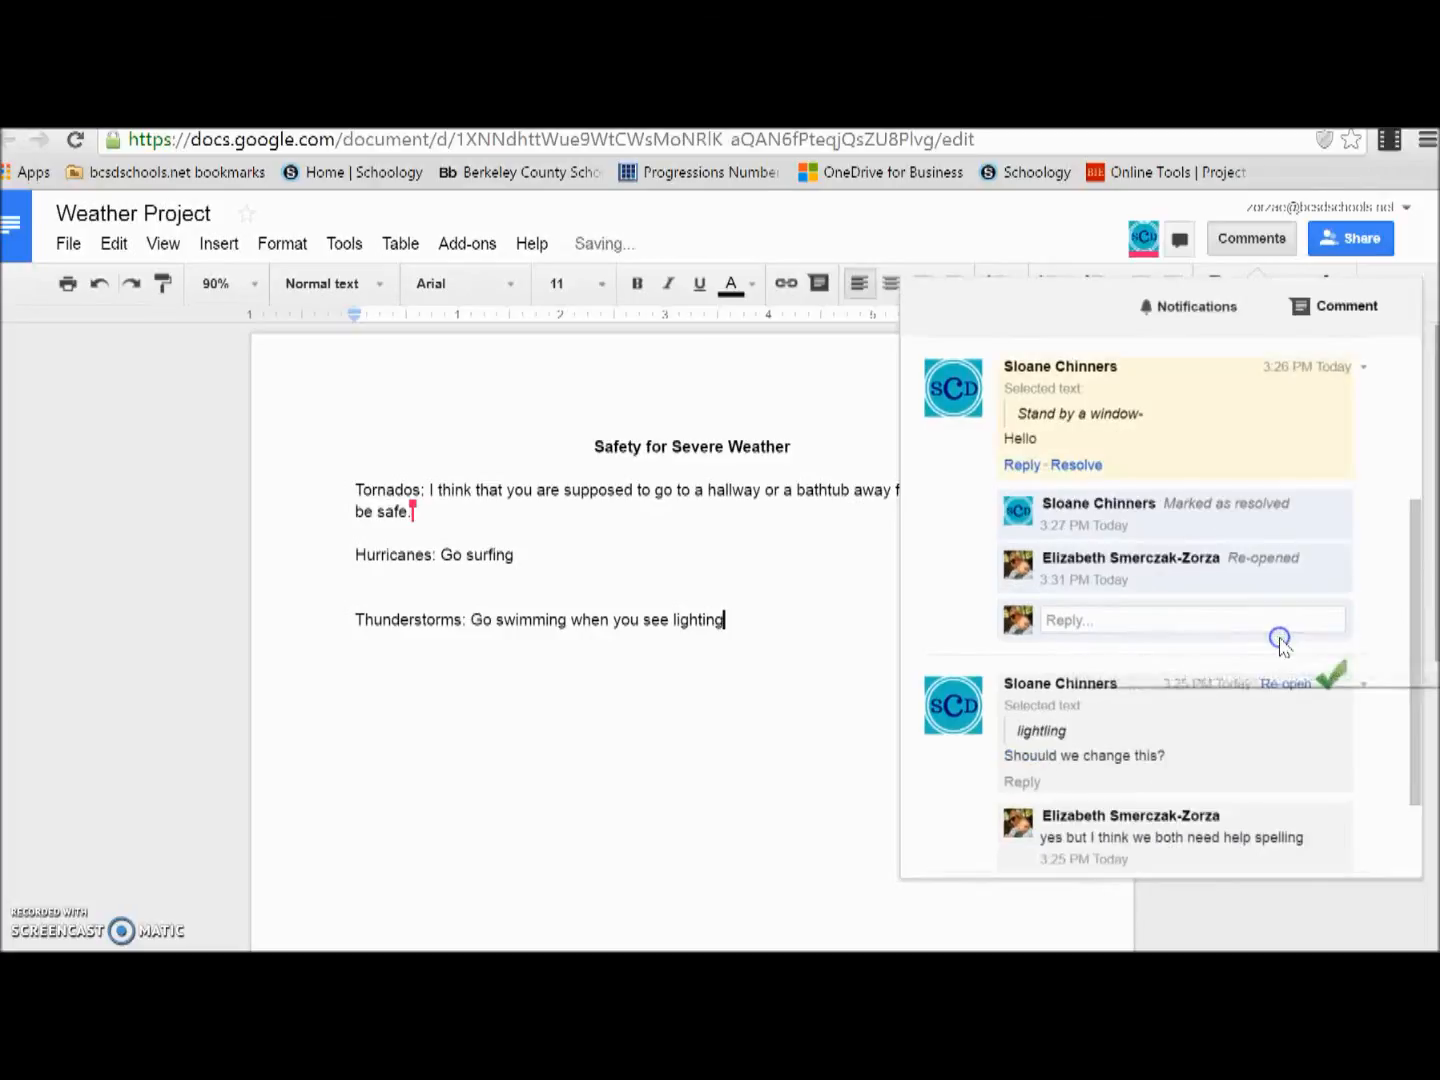
# Step: Reply "hi" to the re-opened "Hello" comment
pyautogui.click(1233, 607)
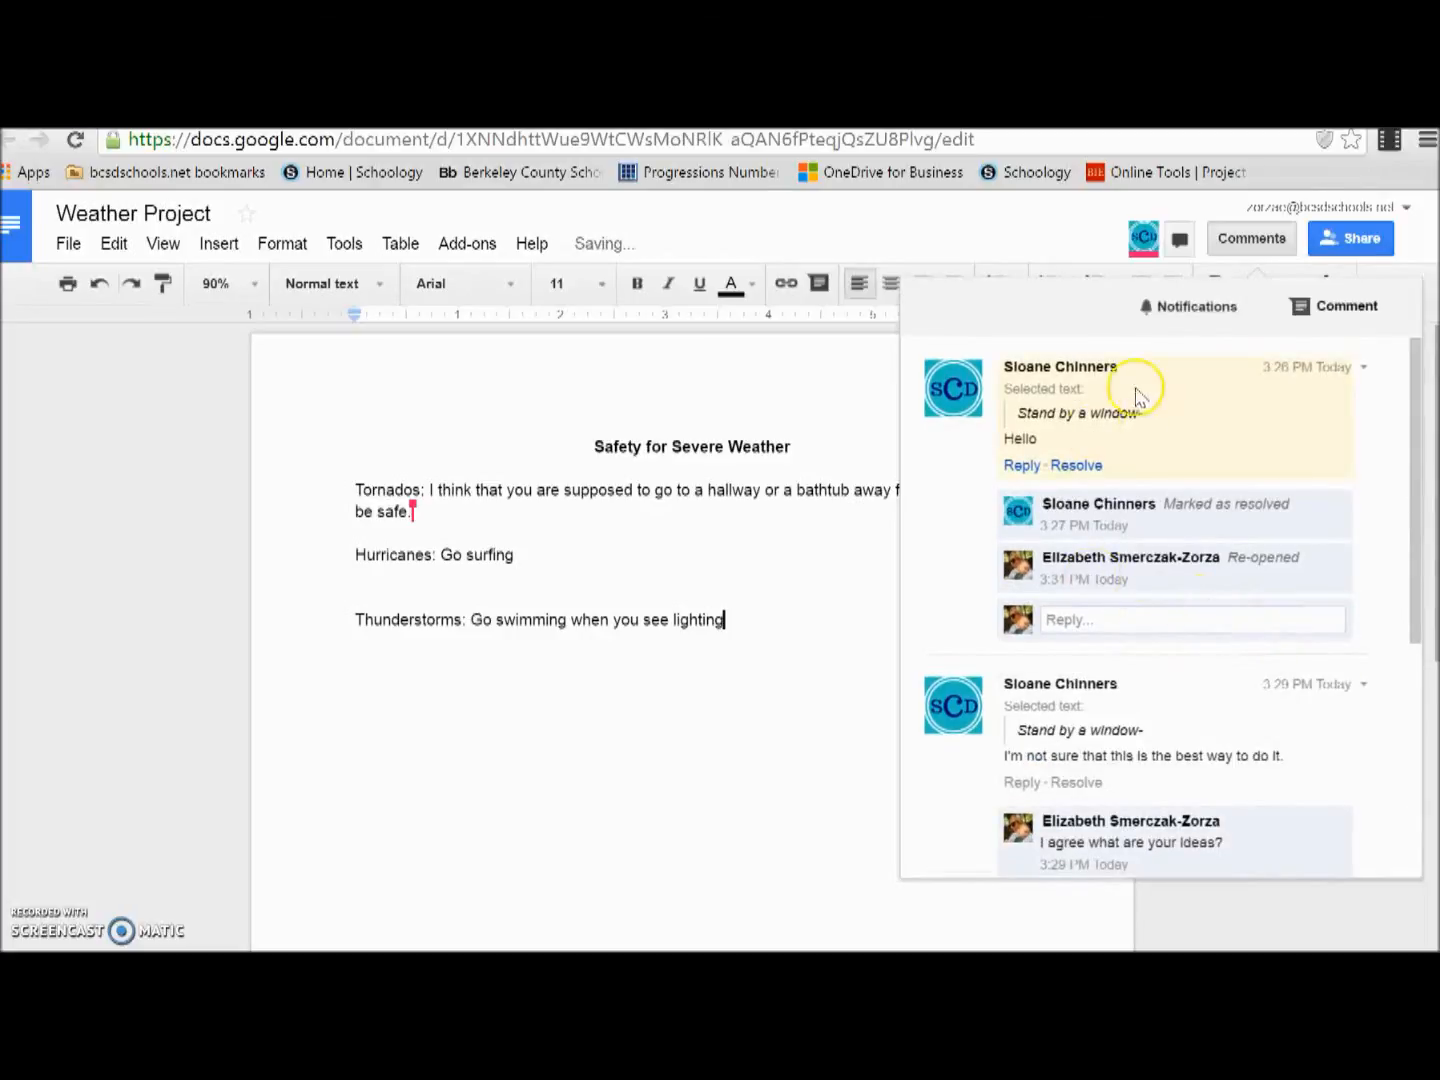
pyautogui.click(1121, 620)
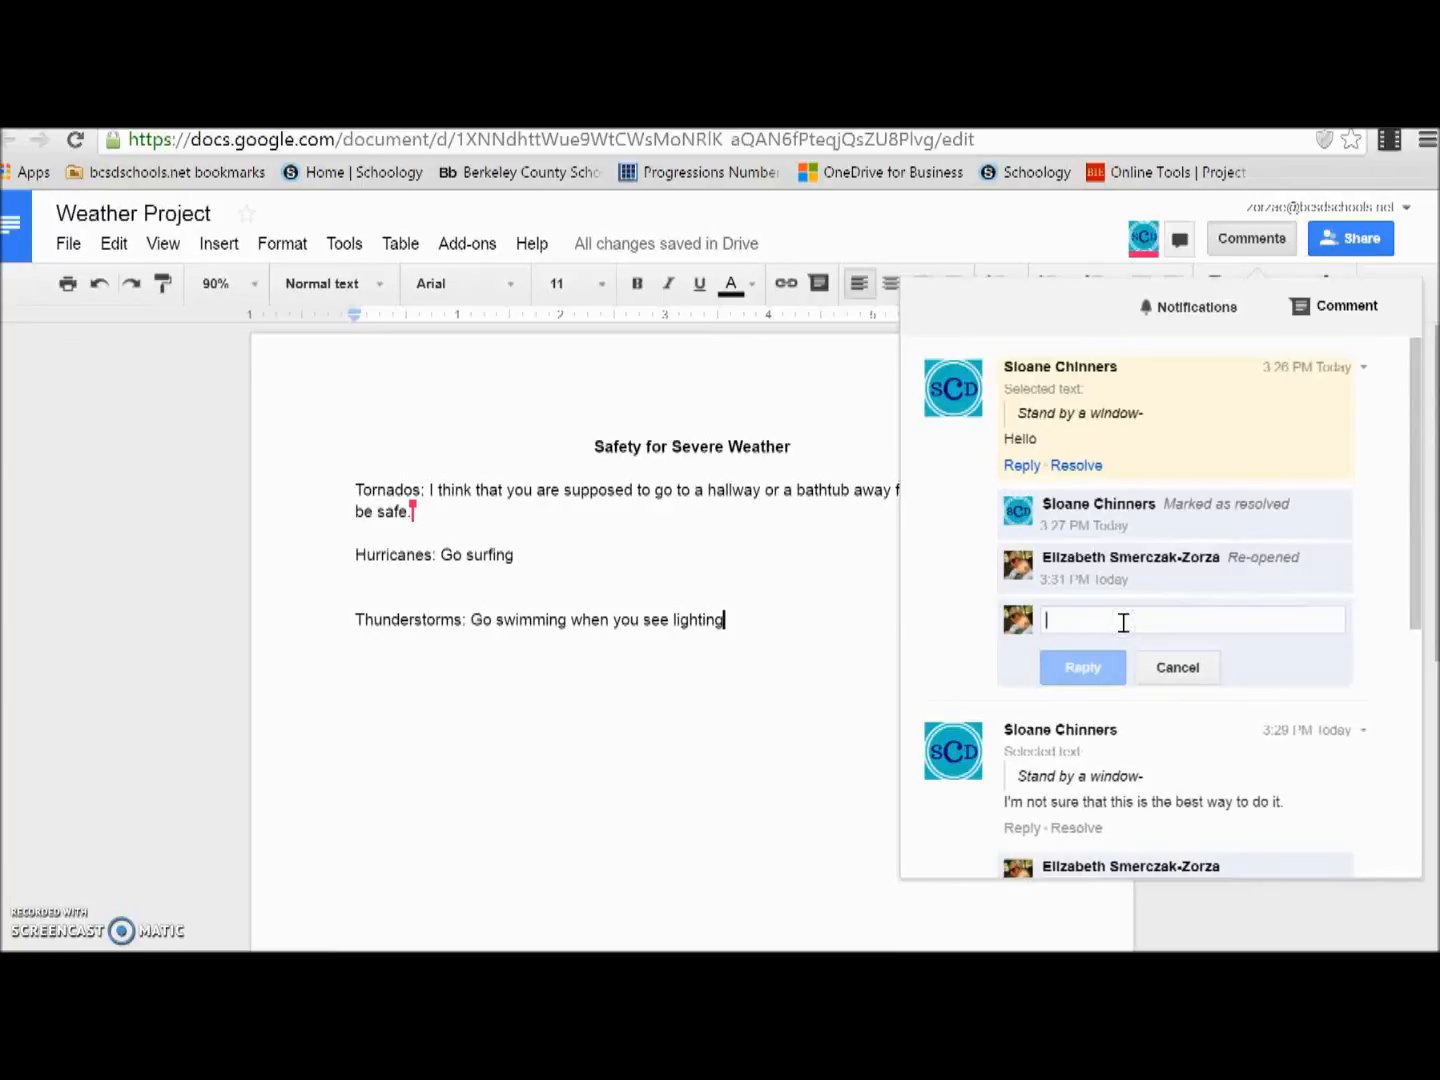
pyautogui.write('Eliz')
pyautogui.press('BackSpace')
pyautogui.press('BackSpace')
pyautogui.press('BackSpace')
pyautogui.press('BackSpace')
pyautogui.write('hi')
pyautogui.press('Return')
pyautogui.click(1104, 681)
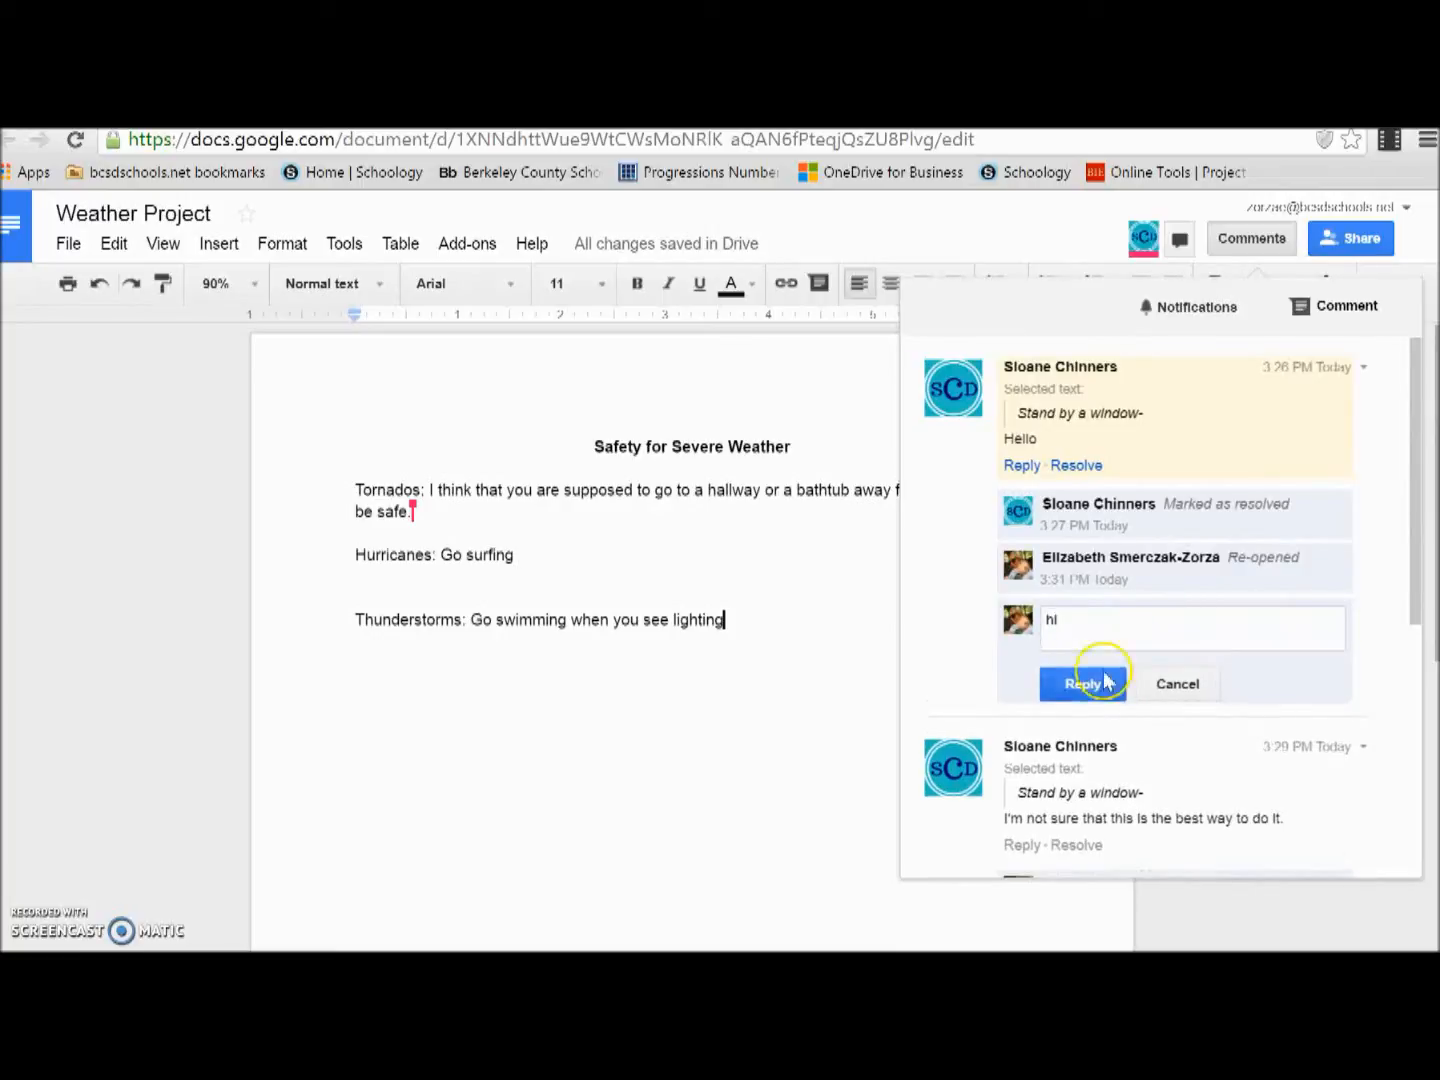
# Step: Open the document's revision history and switch to showing more detailed revisions
pyautogui.click(880, 662)
pyautogui.press('Return')
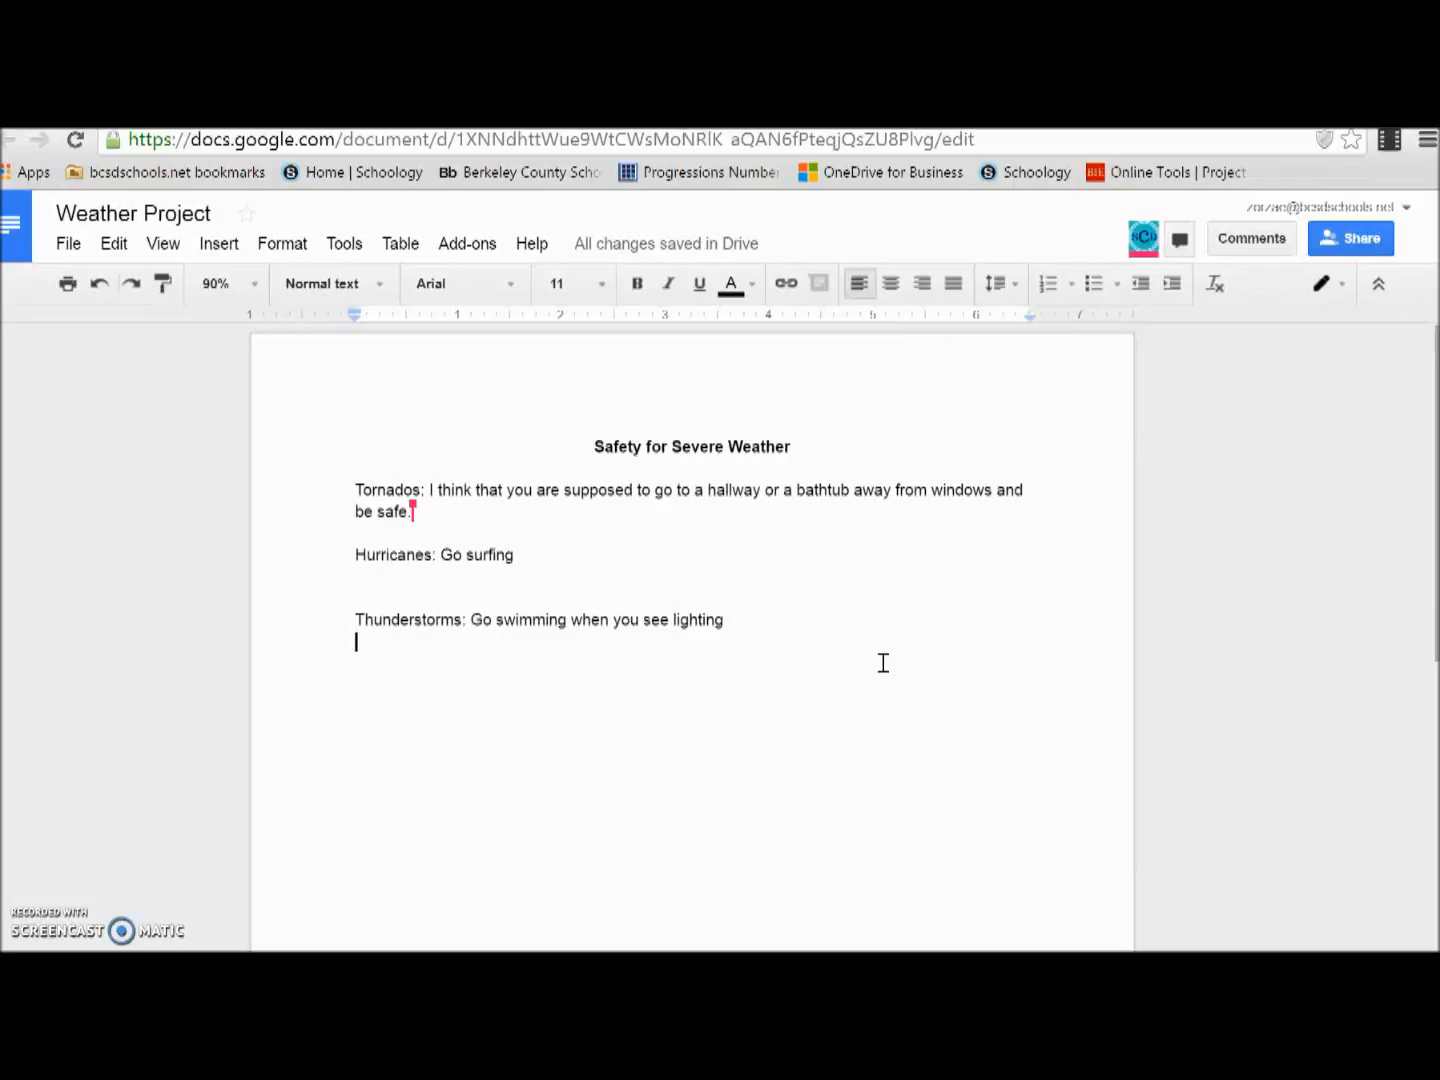
pyautogui.click(59, 247)
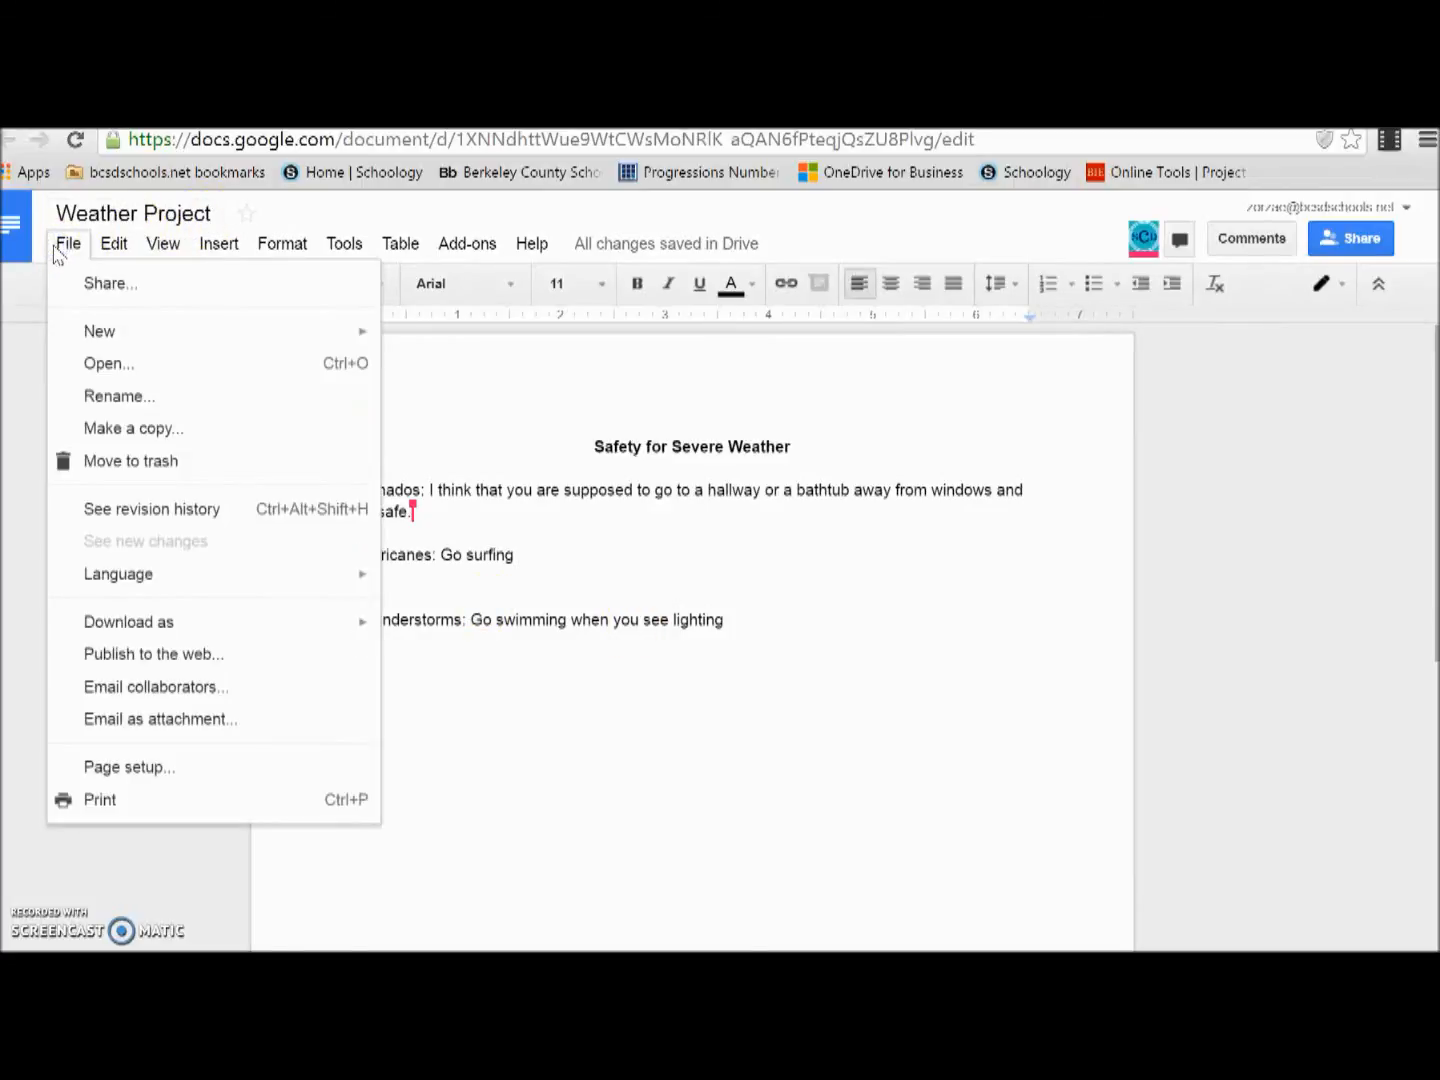
pyautogui.click(199, 538)
pyautogui.click(208, 514)
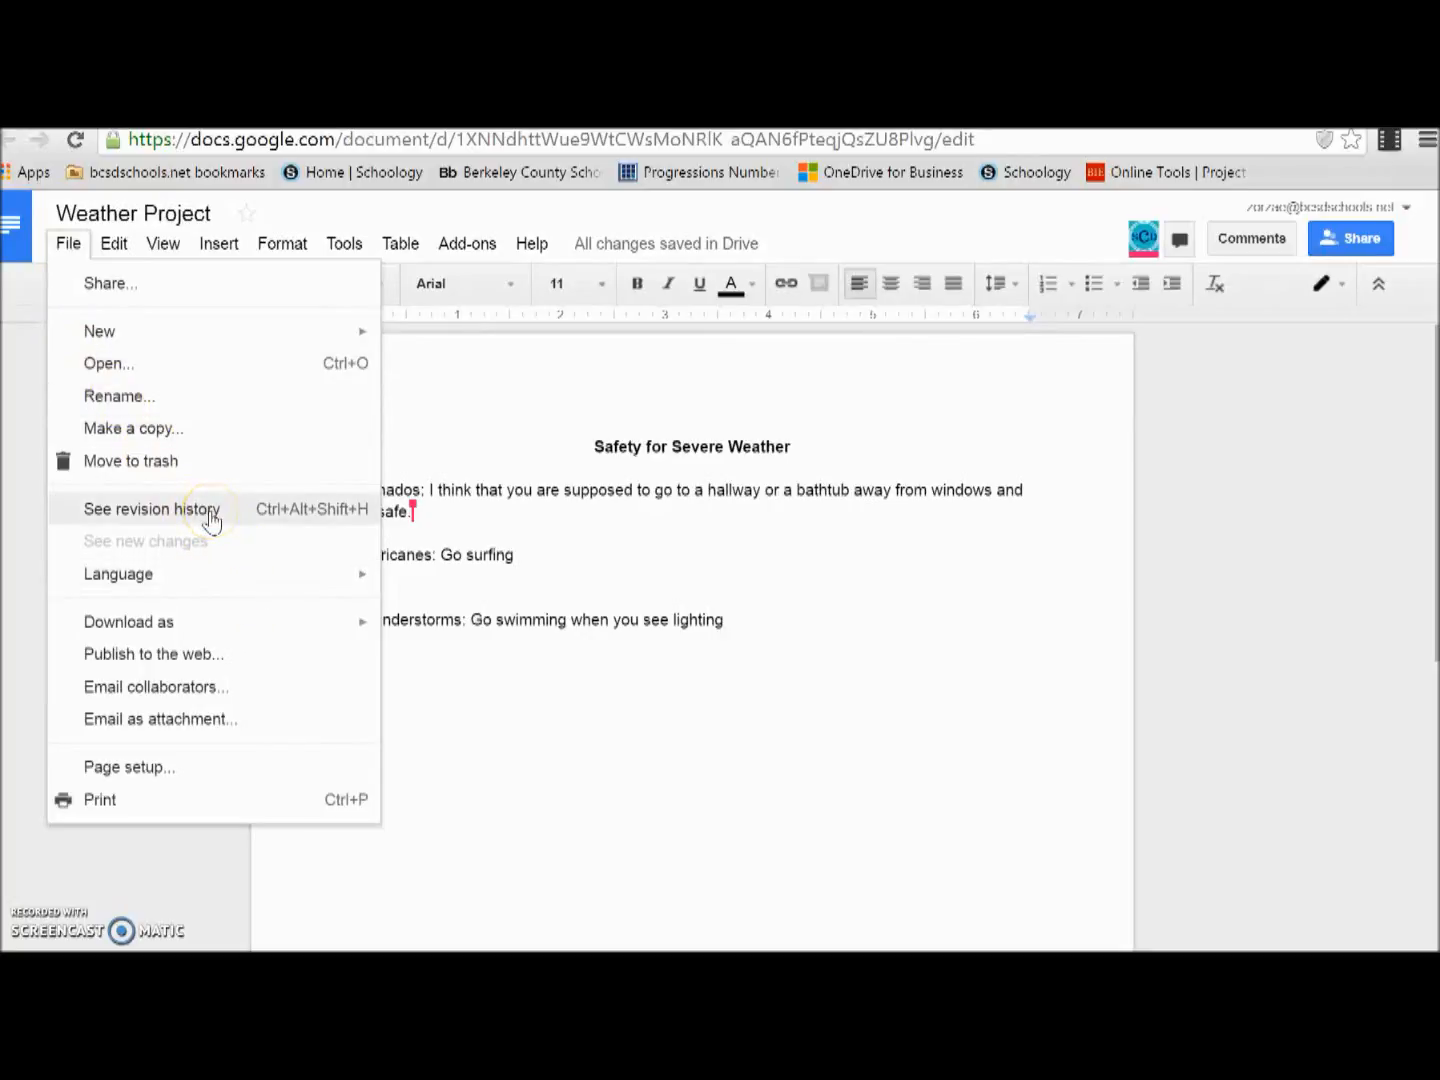
pyautogui.click(210, 514)
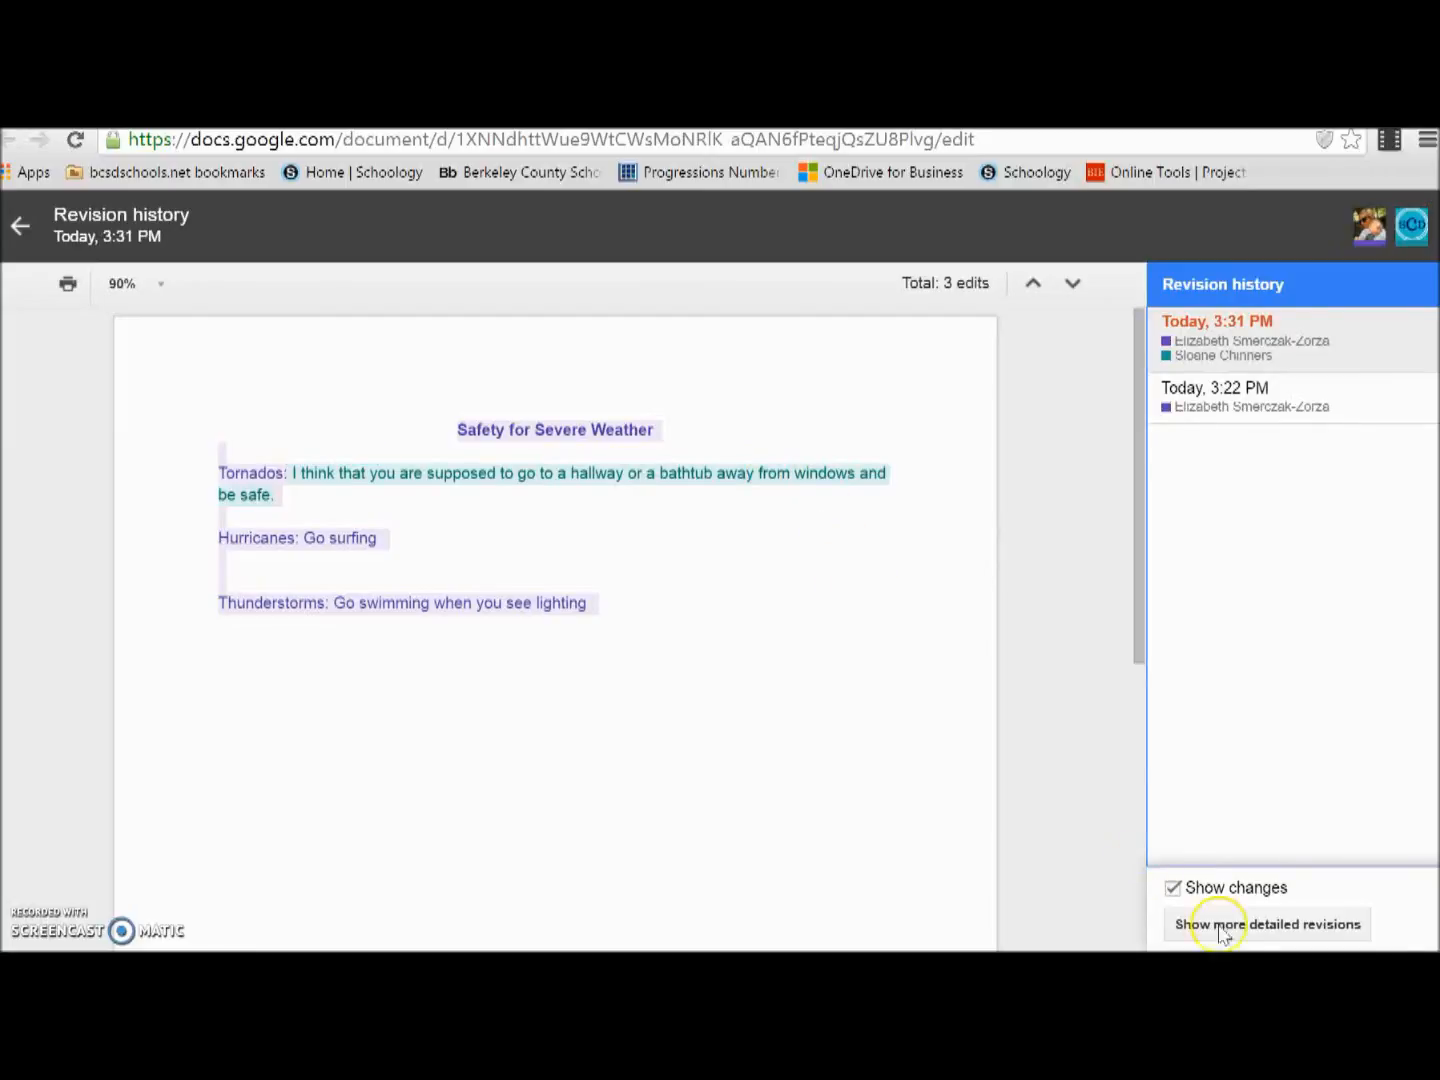
pyautogui.rightClick(1250, 922)
pyautogui.click(1250, 922)
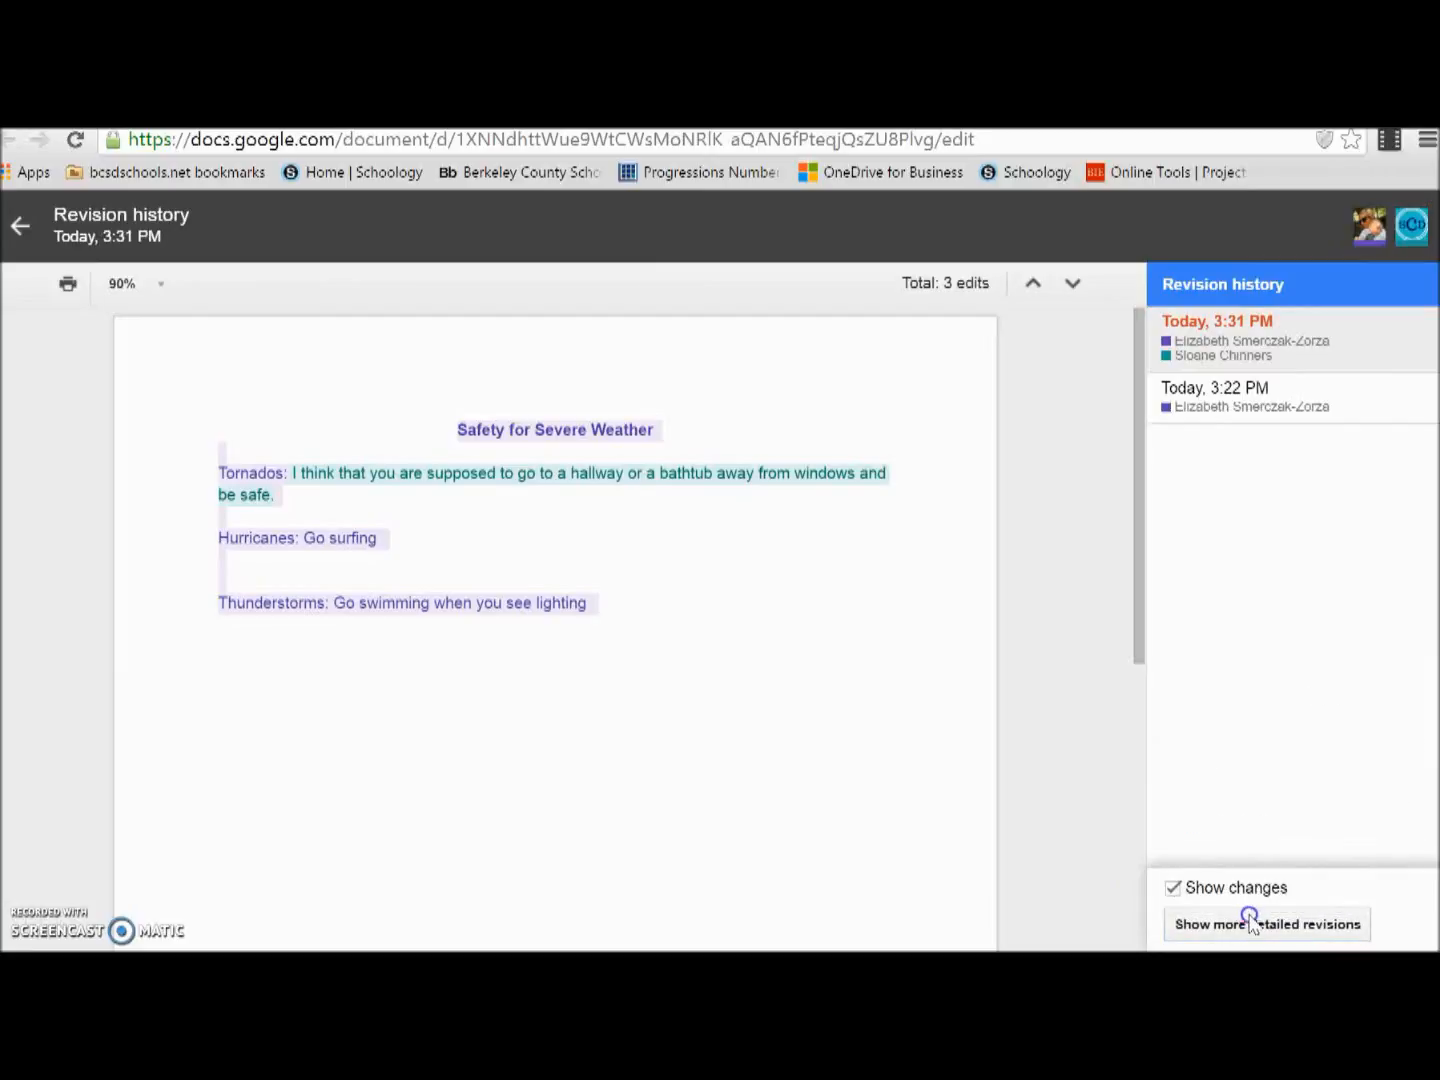
pyautogui.click(1250, 923)
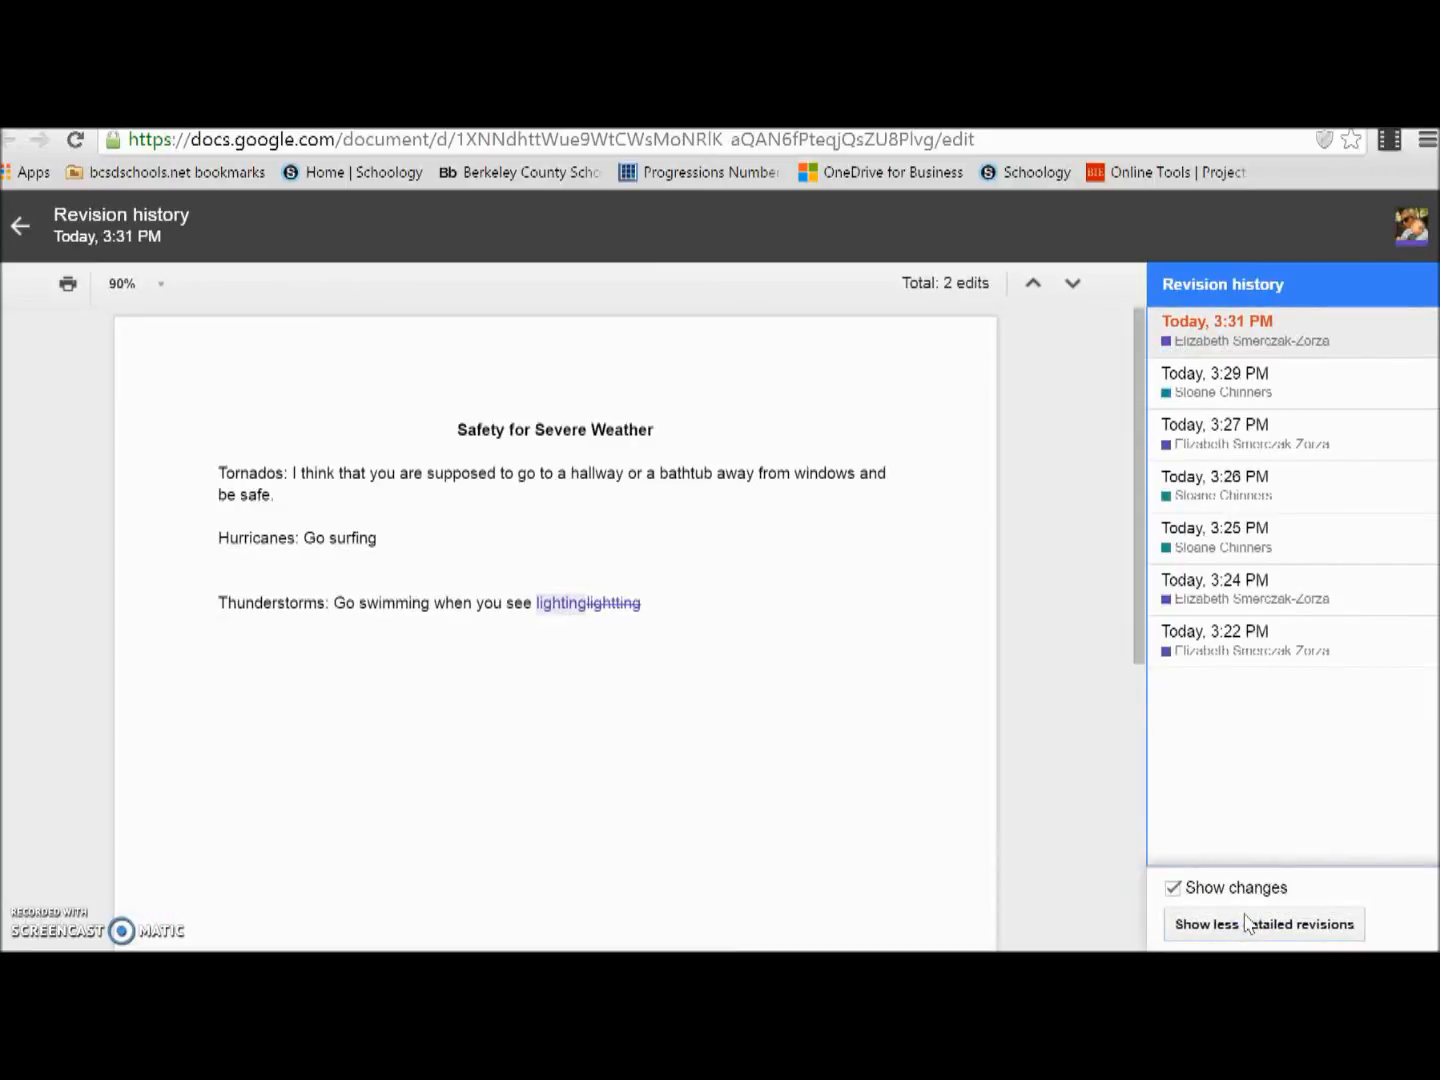